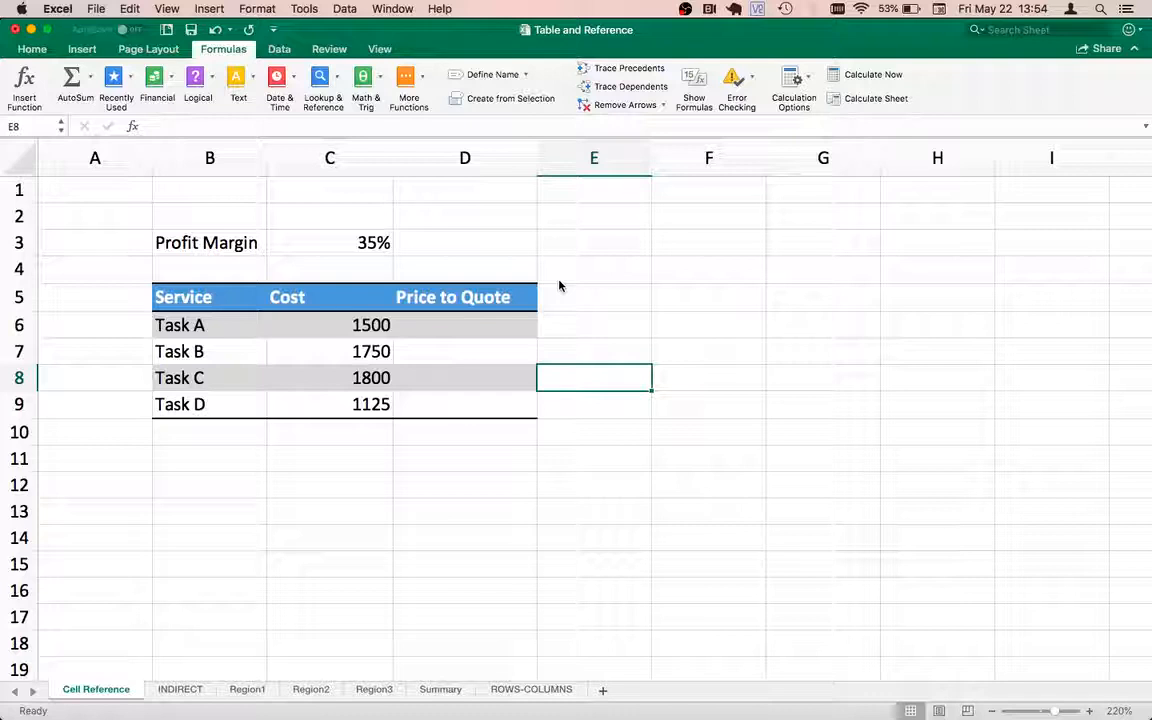
- Examine the Service, Cost and Price to Quote columns and the profit margin in cell C3
key(Left)
key(Left)
key(Left)
key(Up)
key(Up)
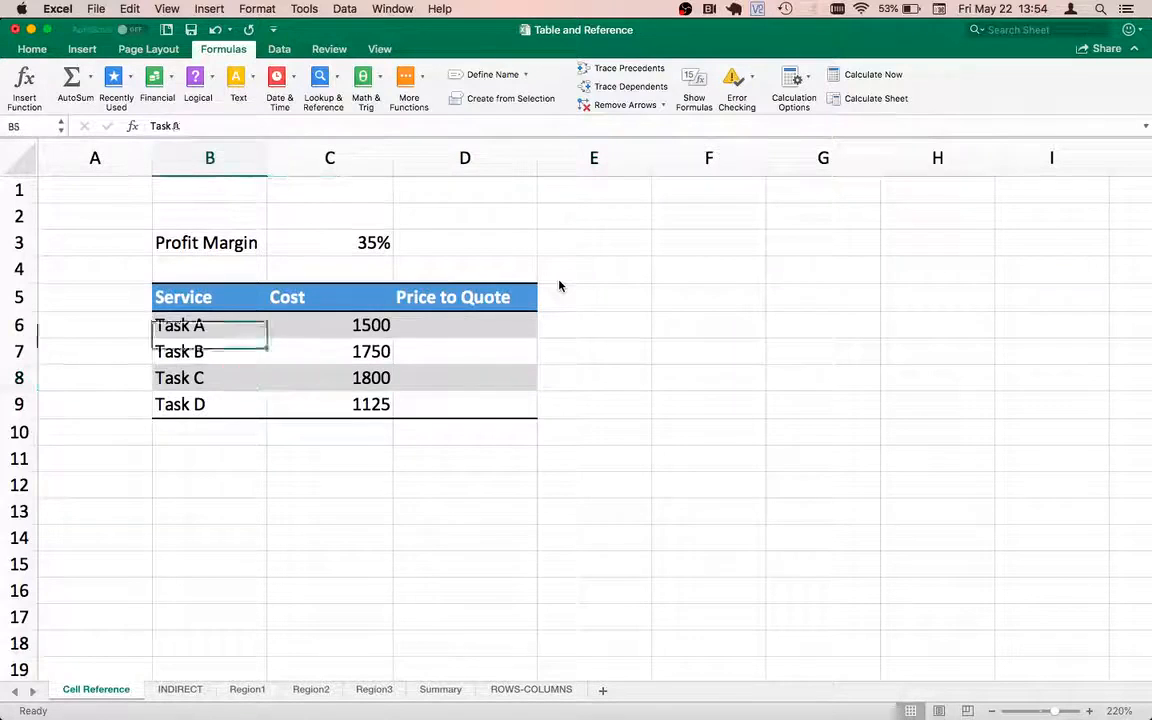
key(Up)
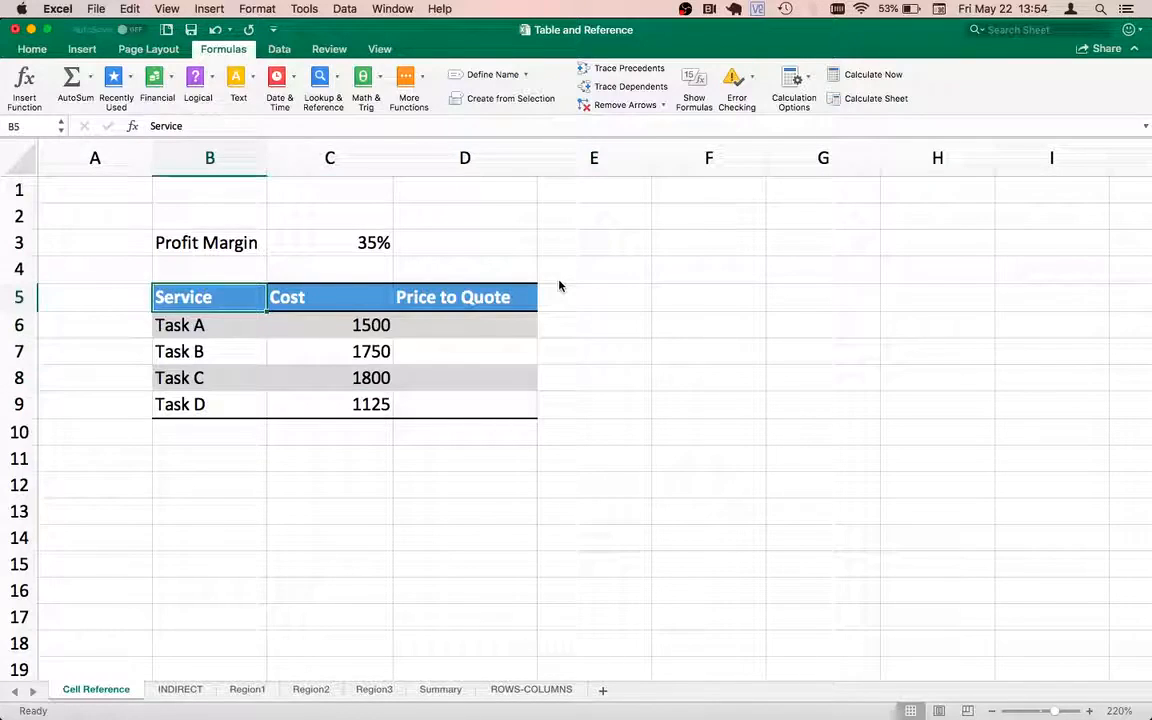
key(Down)
key(Down)
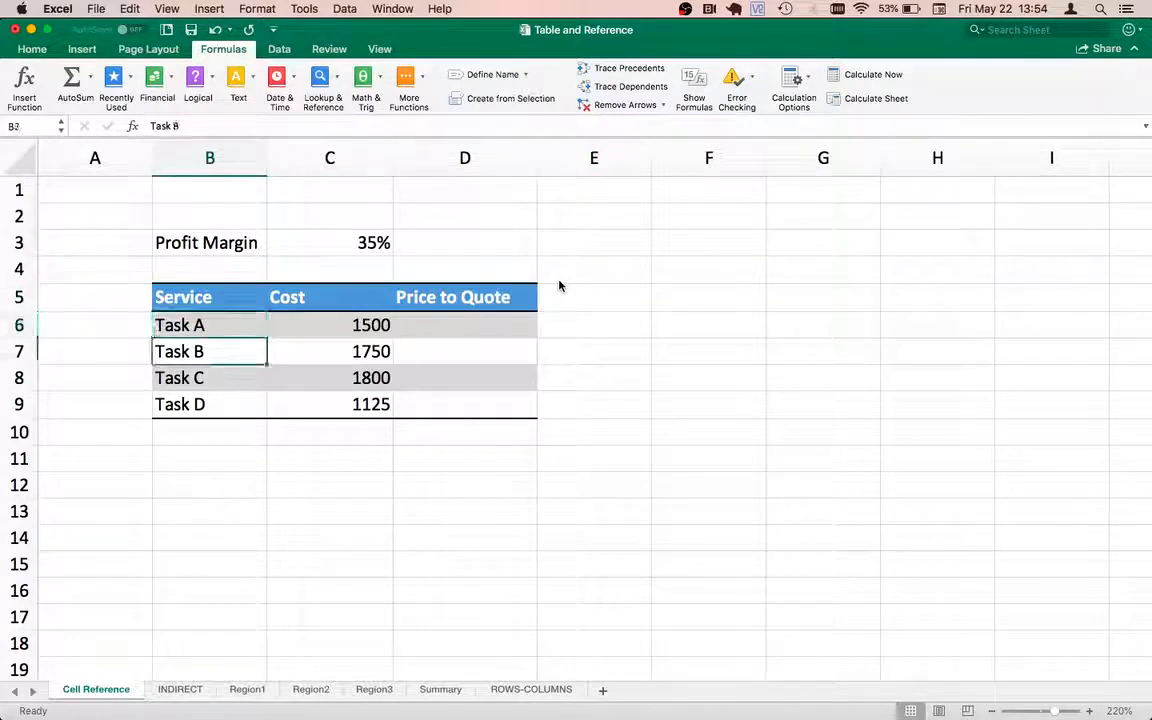
key(Up)
key(Up)
key(Right)
key(Down)
key(Down)
key(Up)
key(Up)
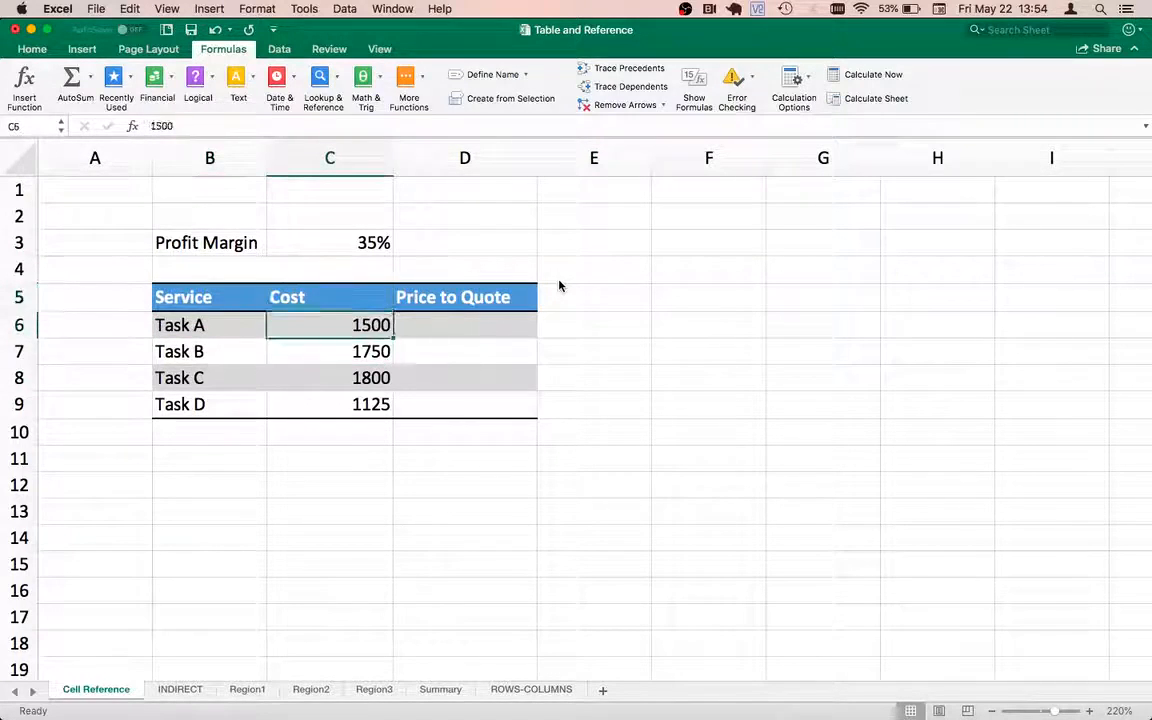
key(Right)
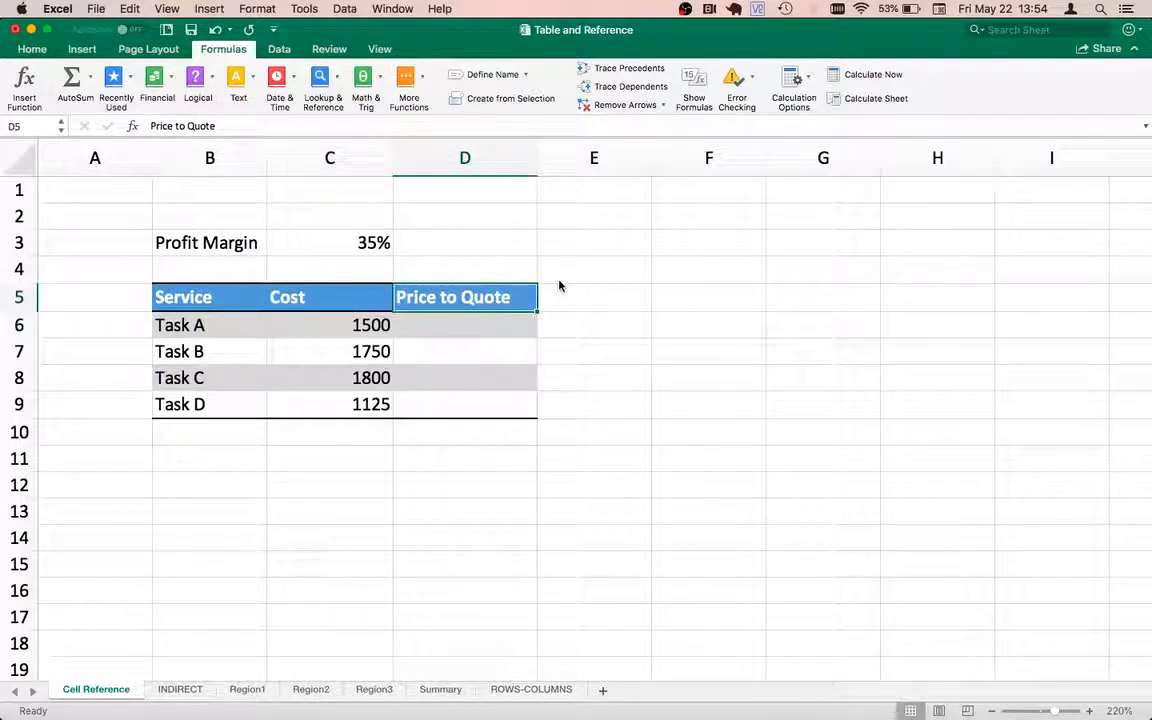
key(Left)
key(Up)
key(Up)
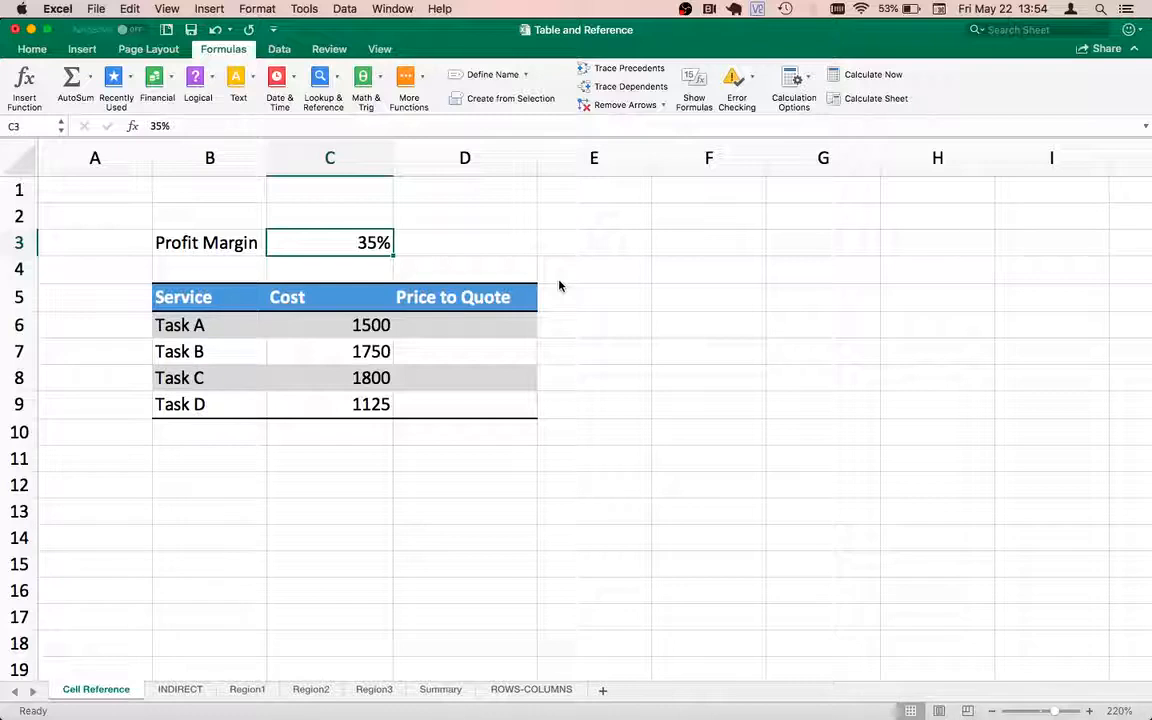
- Enter the formula =C6*(1+C3) as Task A's price to quote in cell D6
key(Down)
key(Down)
key(Down)
key(Right)
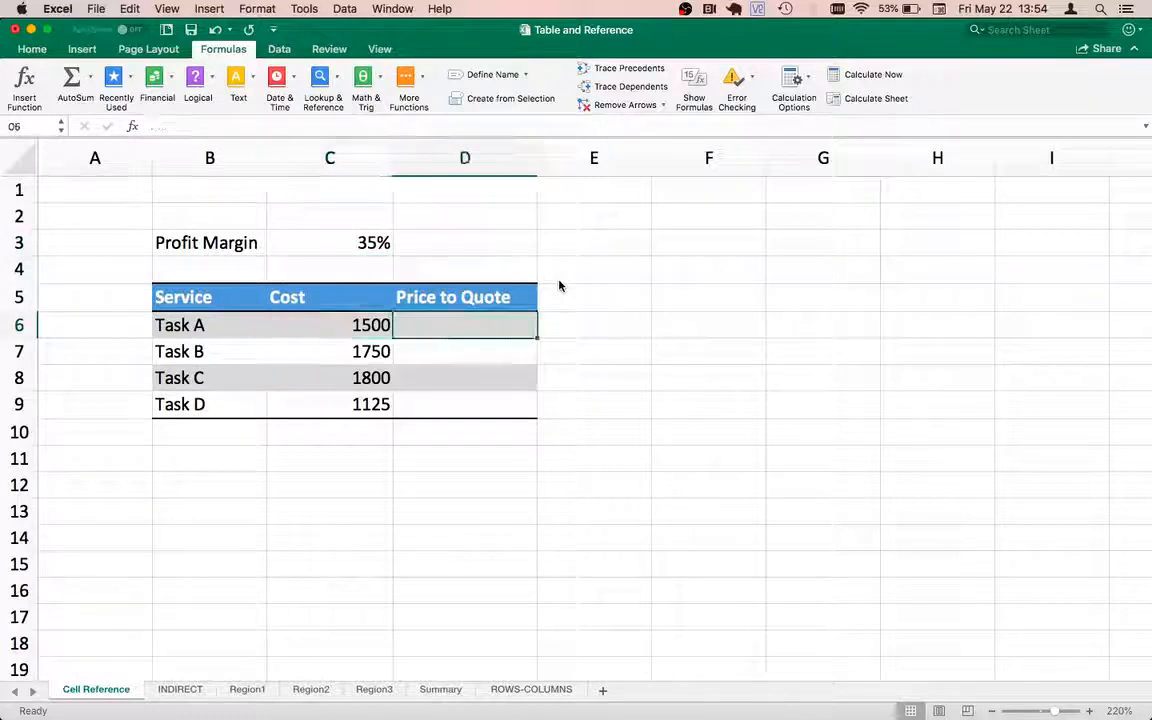
text(=)
key(Left)
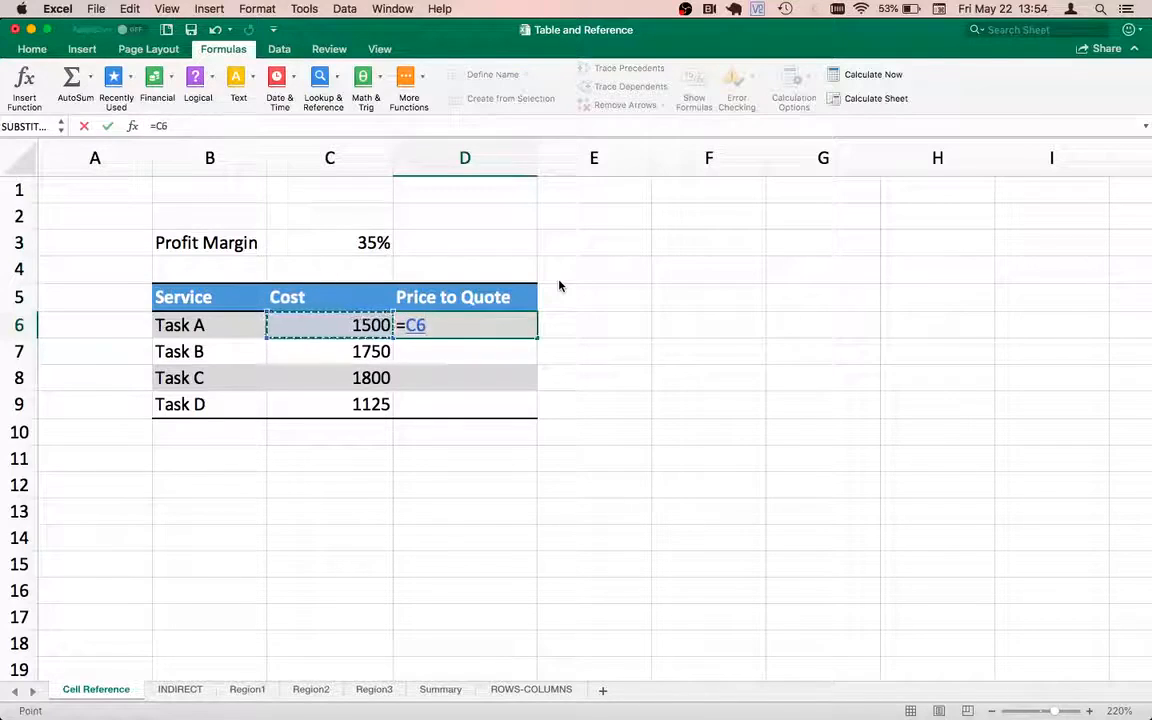
text(*(1+)
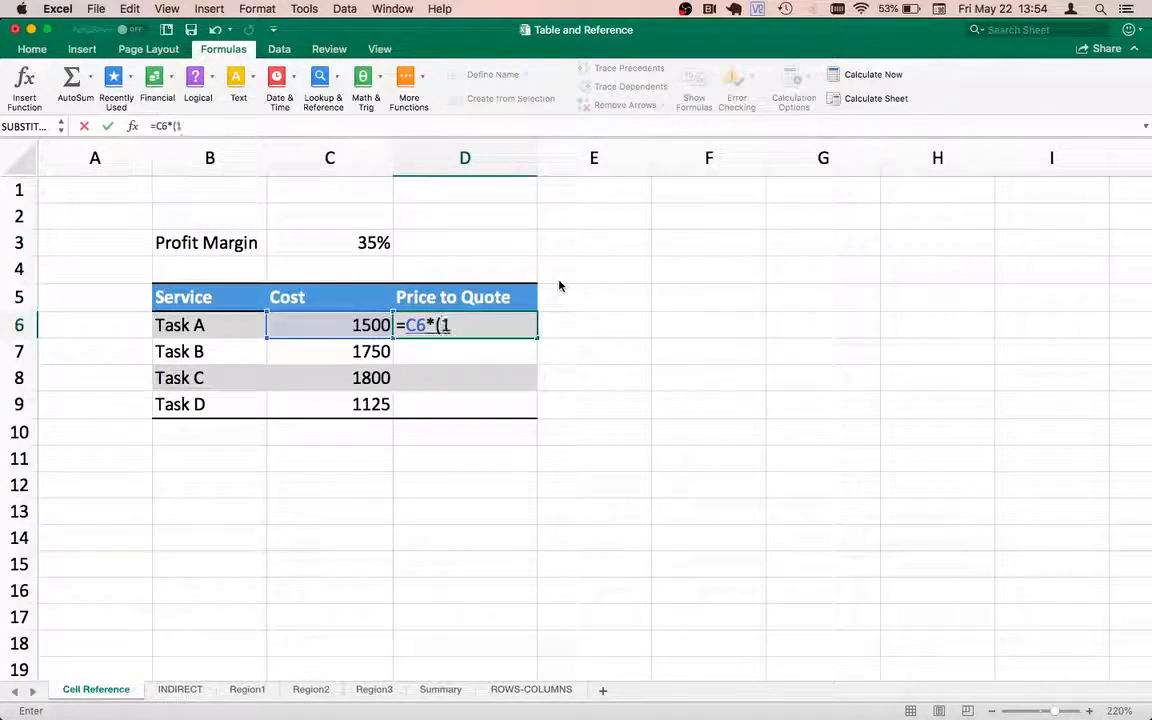
click(372, 243)
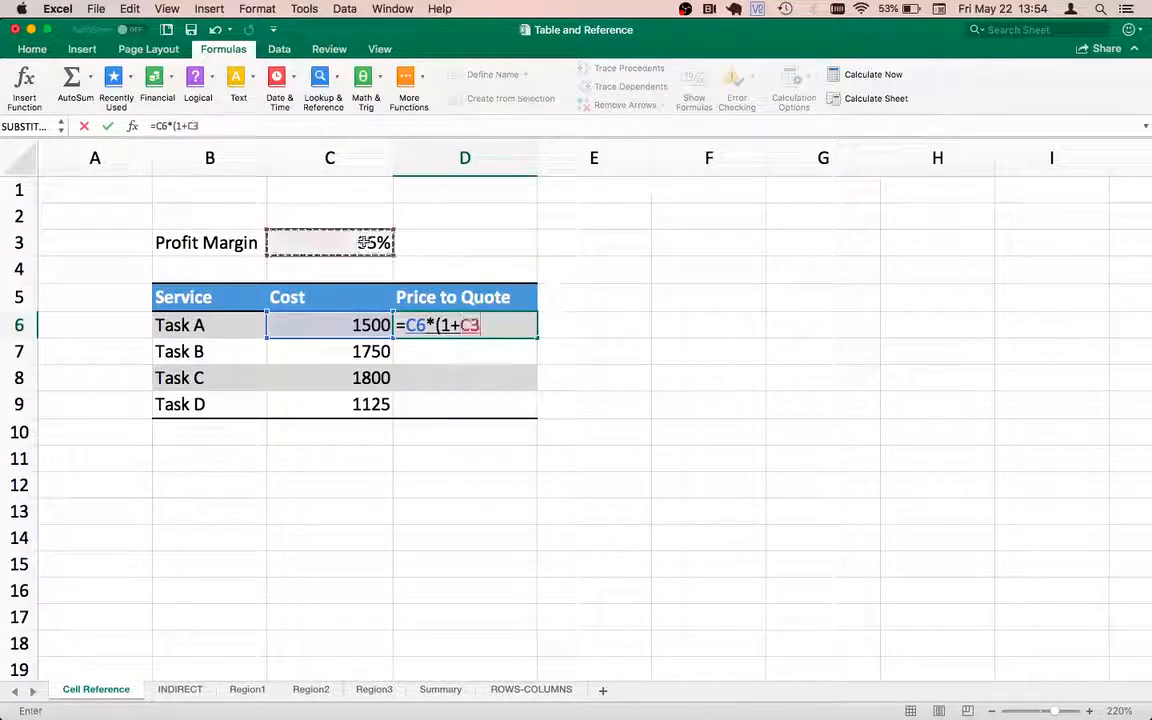
text())
key(Return)
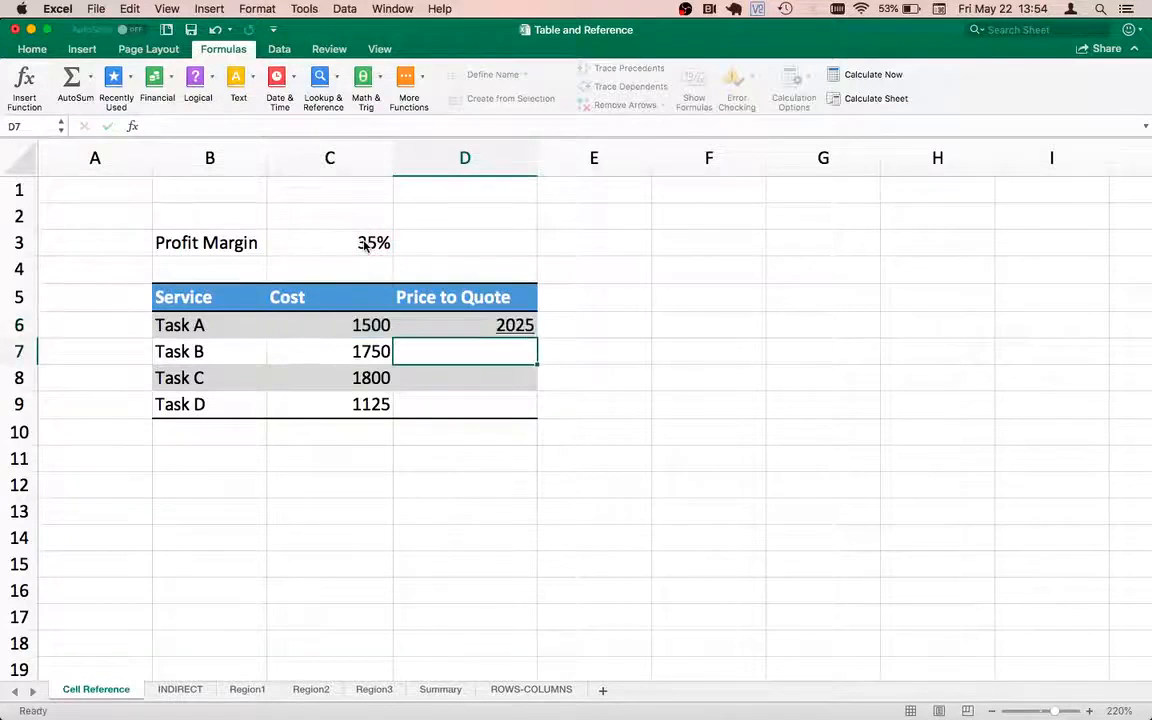
- Try copying Task A's price formula down through Task D, and inspect the cell references in Task B's formula
key(Up)
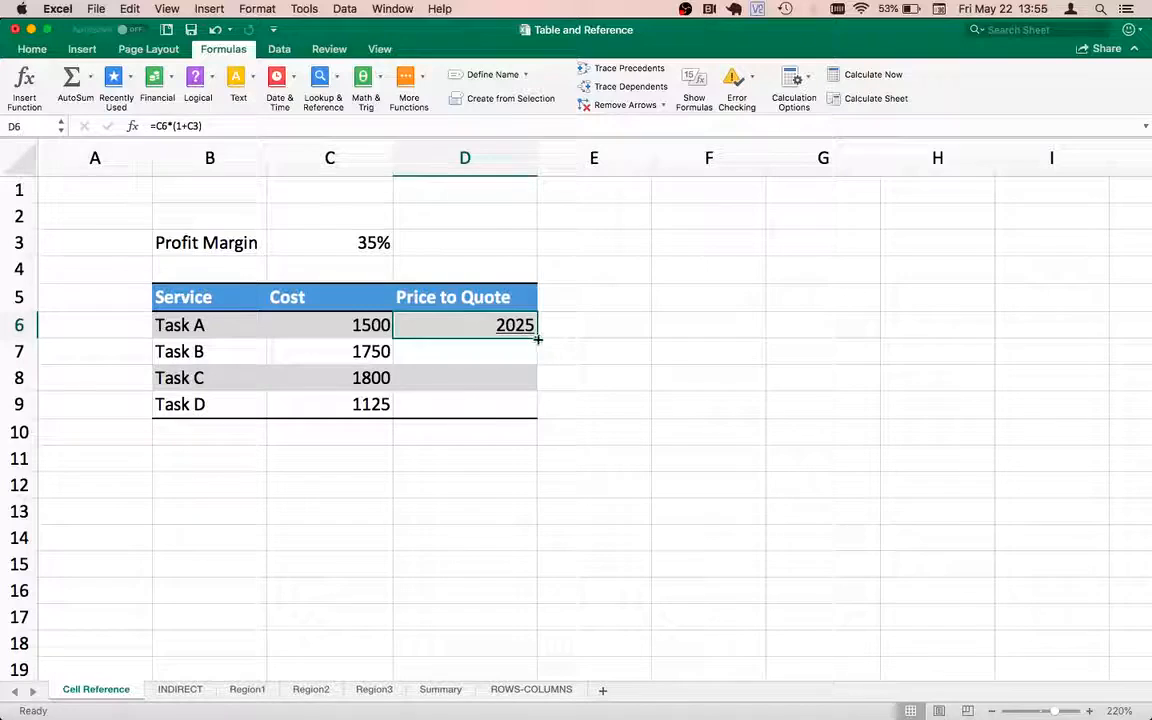
drag(527, 354, 506, 406)
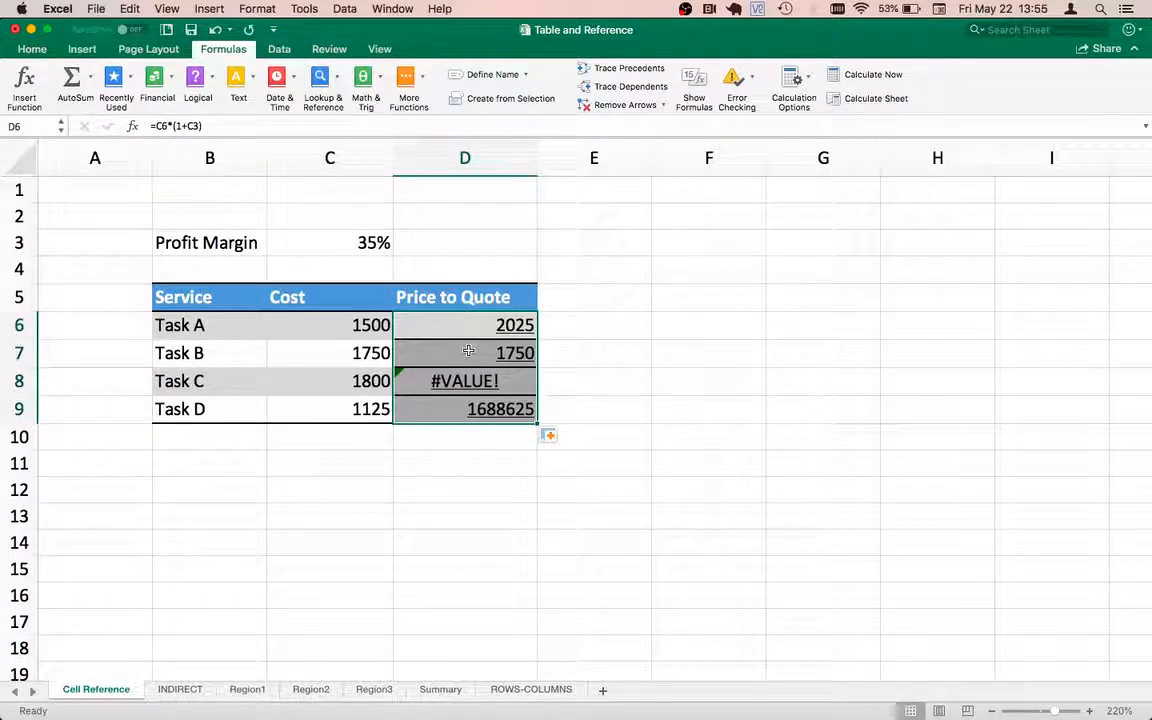
key(Up)
key(Down)
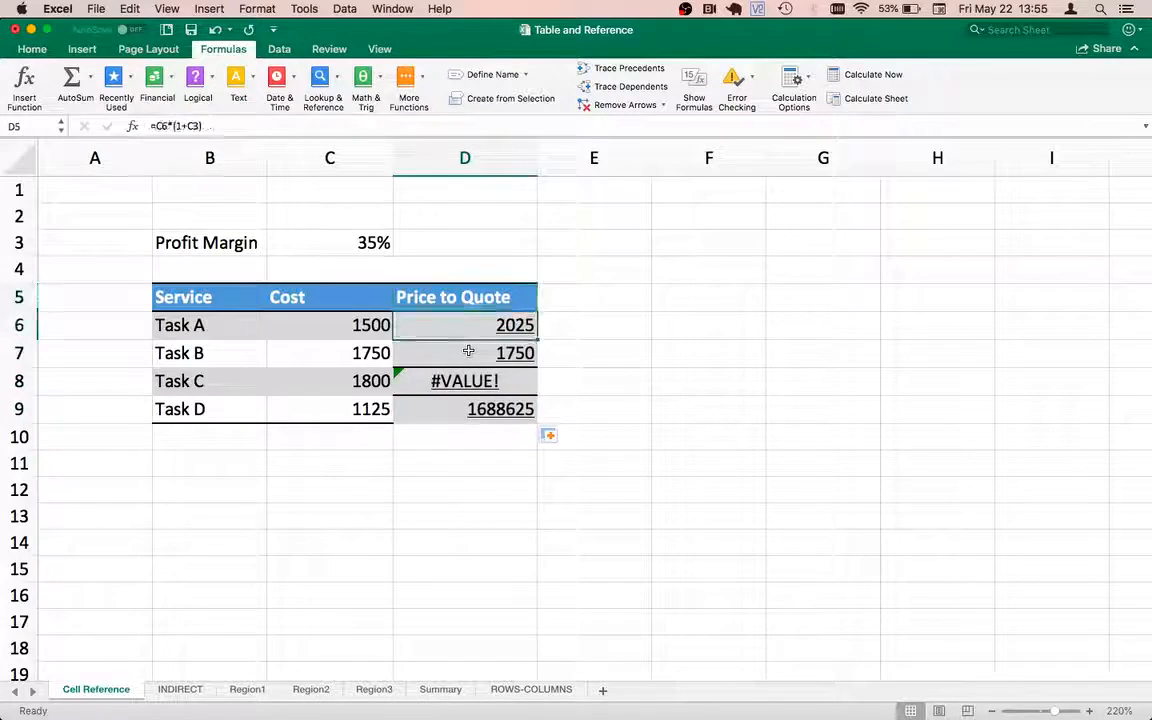
double_click(468, 351)
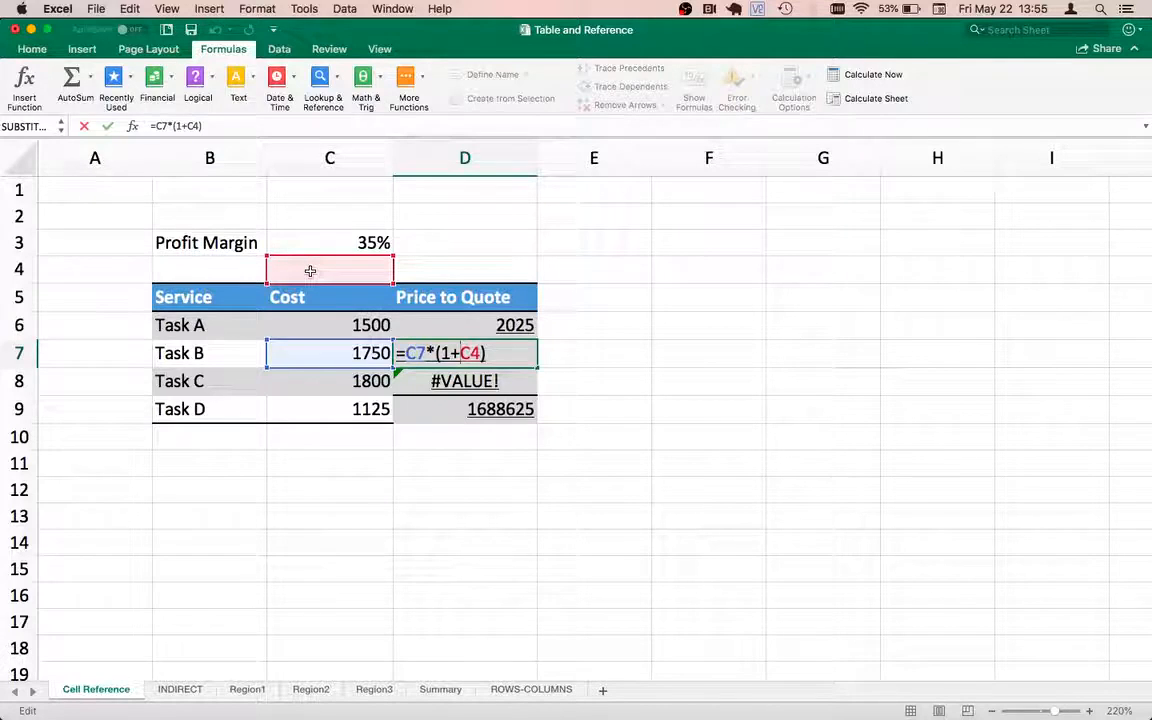
key(Return)
key(Up)
key(Up)
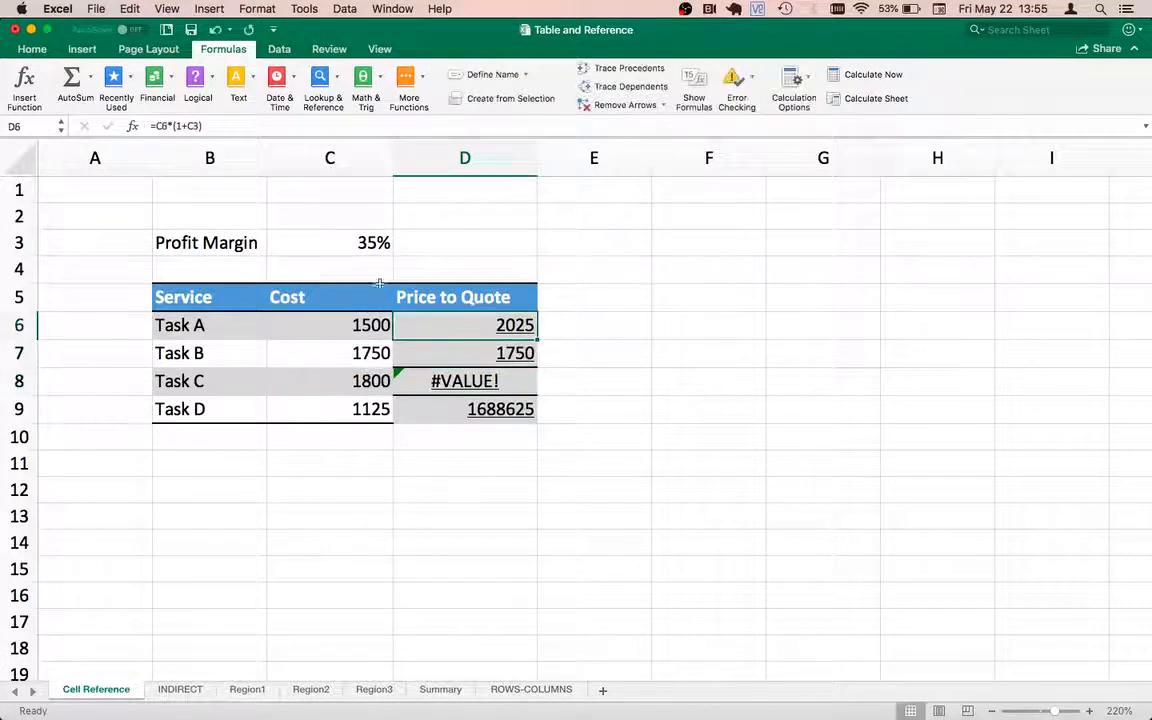
- Make the profit margin reference absolute in Task A's price formula so it reads =C6*(1+$C$3)
double_click(479, 331)
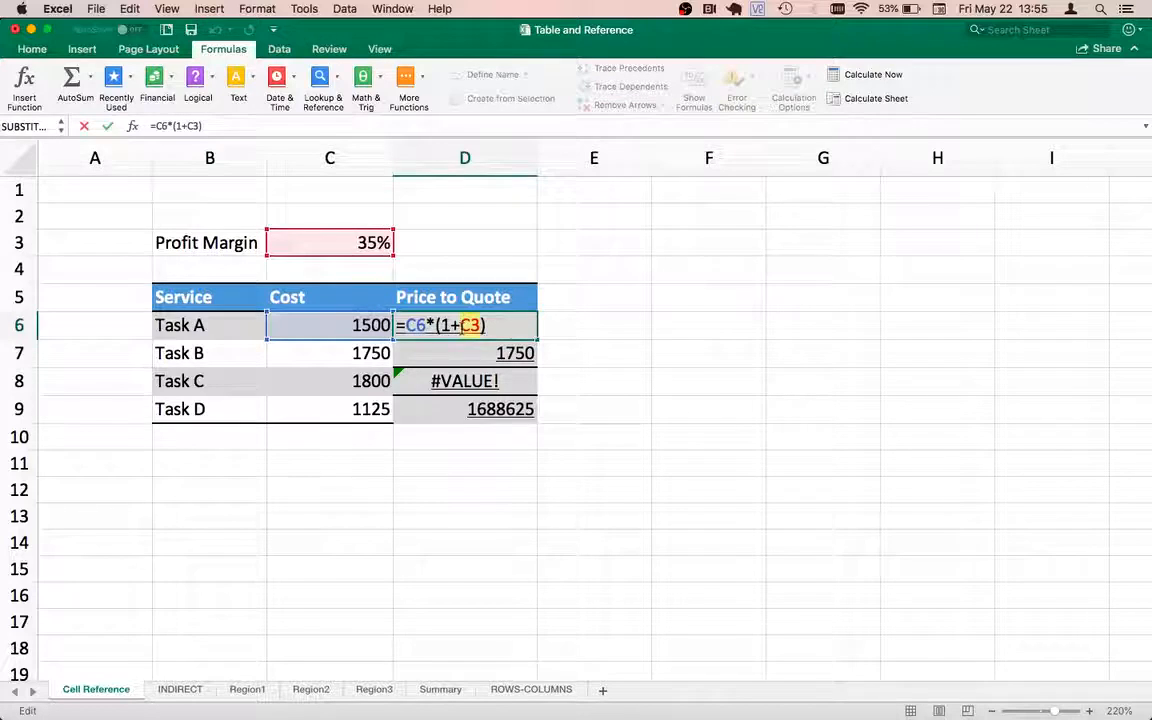
key(super+t)
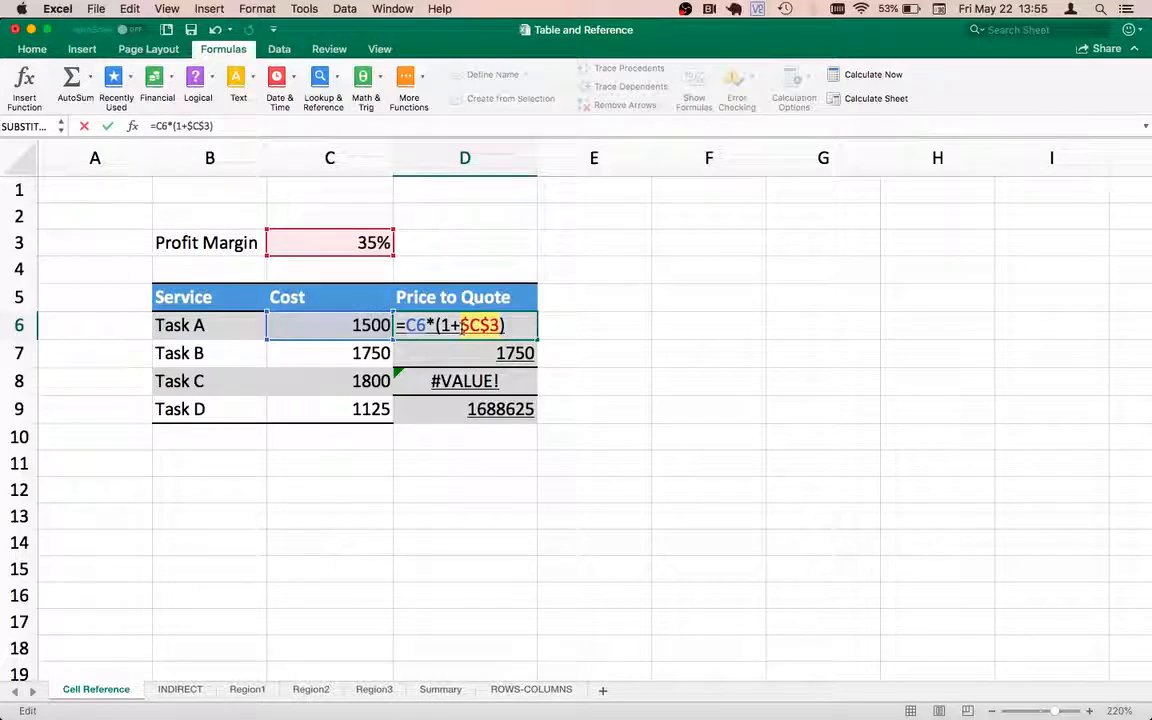
key(Tab)
- Add the text note "fn+f4" in cell F6 as a reminder of the absolute-reference shortcut
key(Tab)
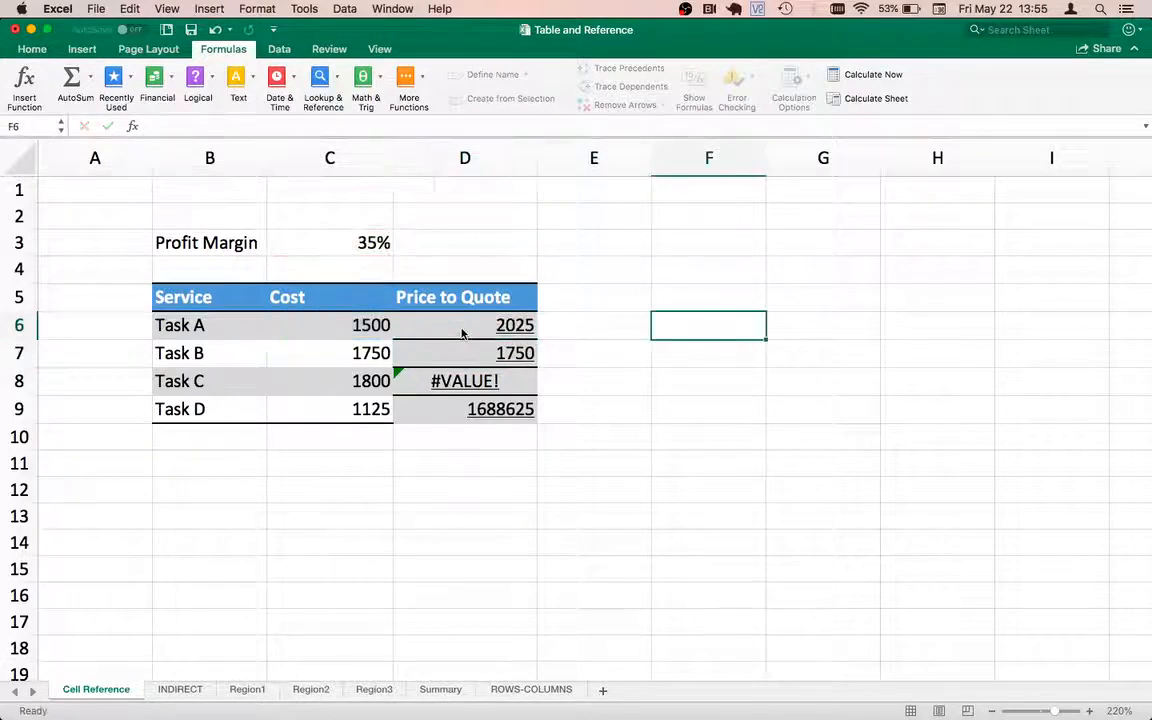
text('fn)
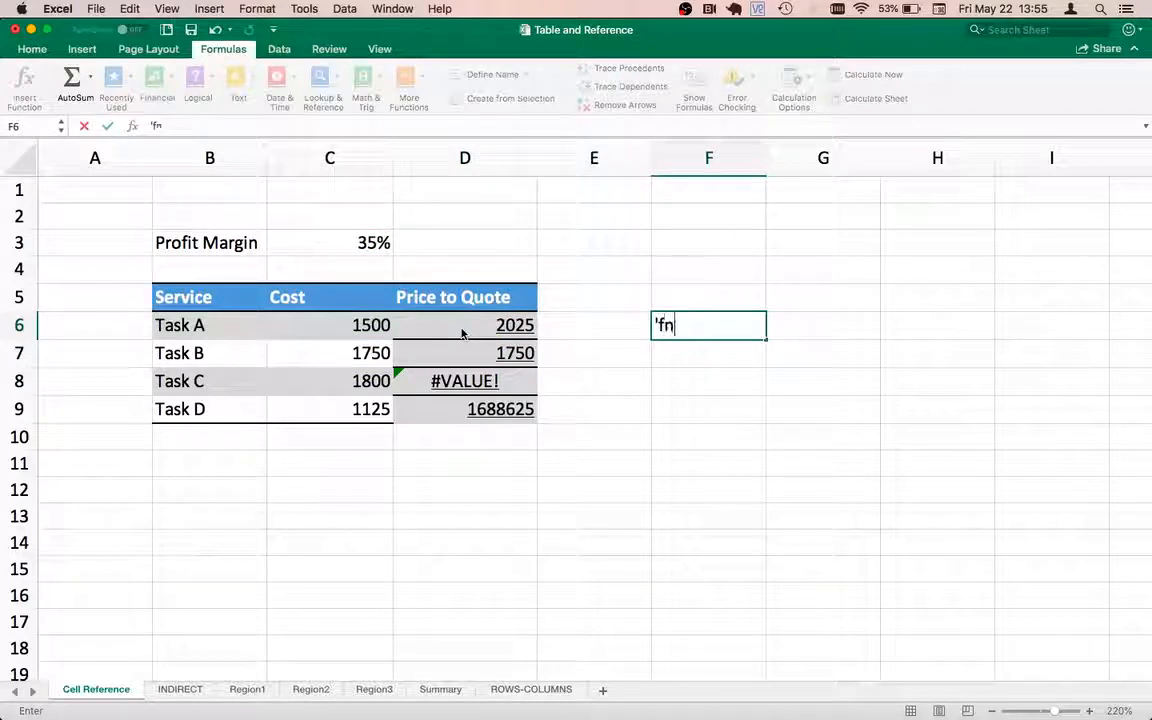
text(+f4)
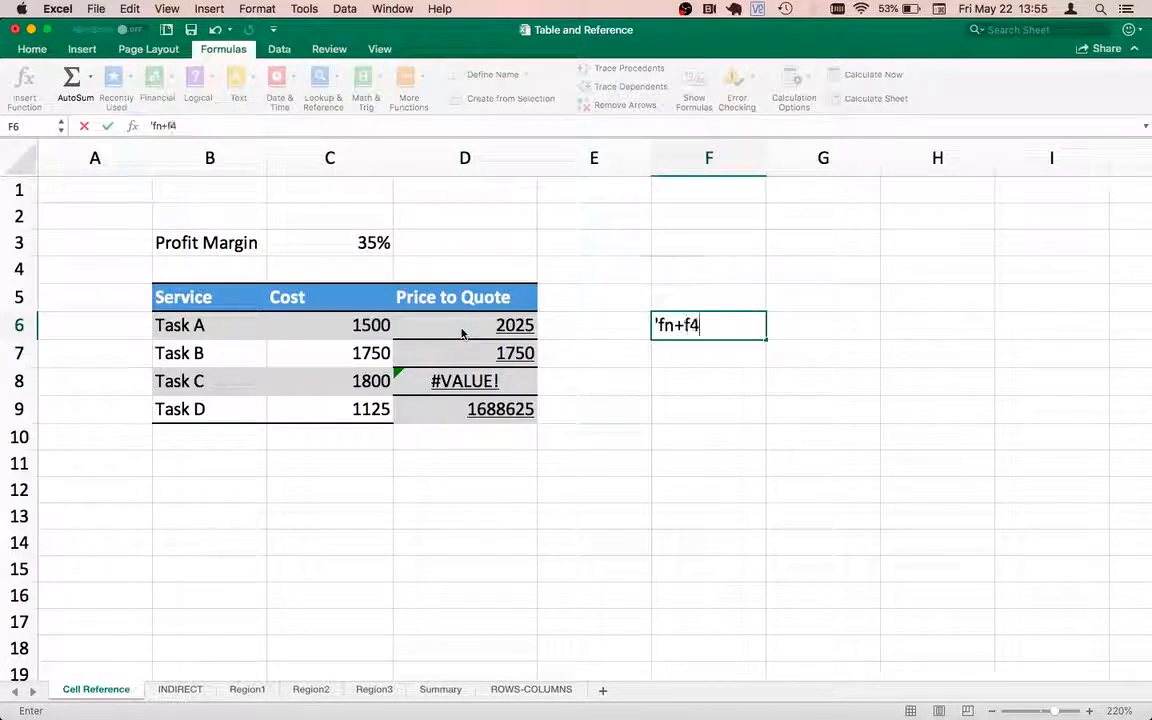
key(Return)
key(Up)
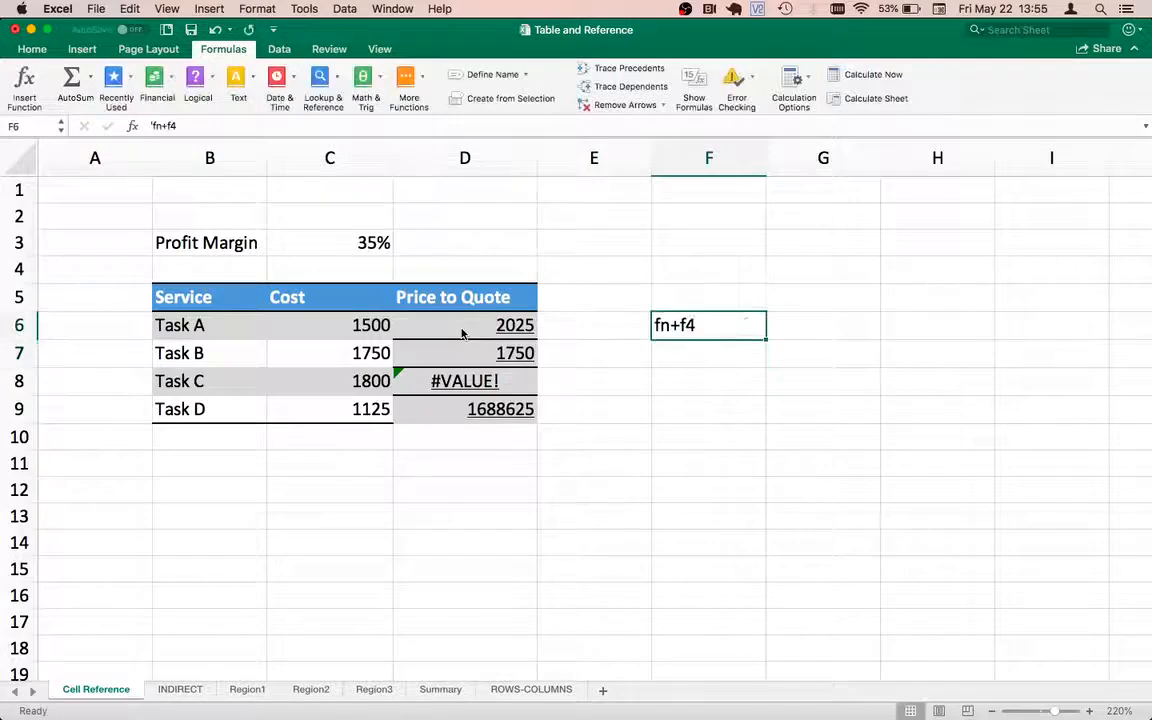
- Fill Task A's price formula with the absolute reference down through Task D and inspect its cell references
click(462, 333)
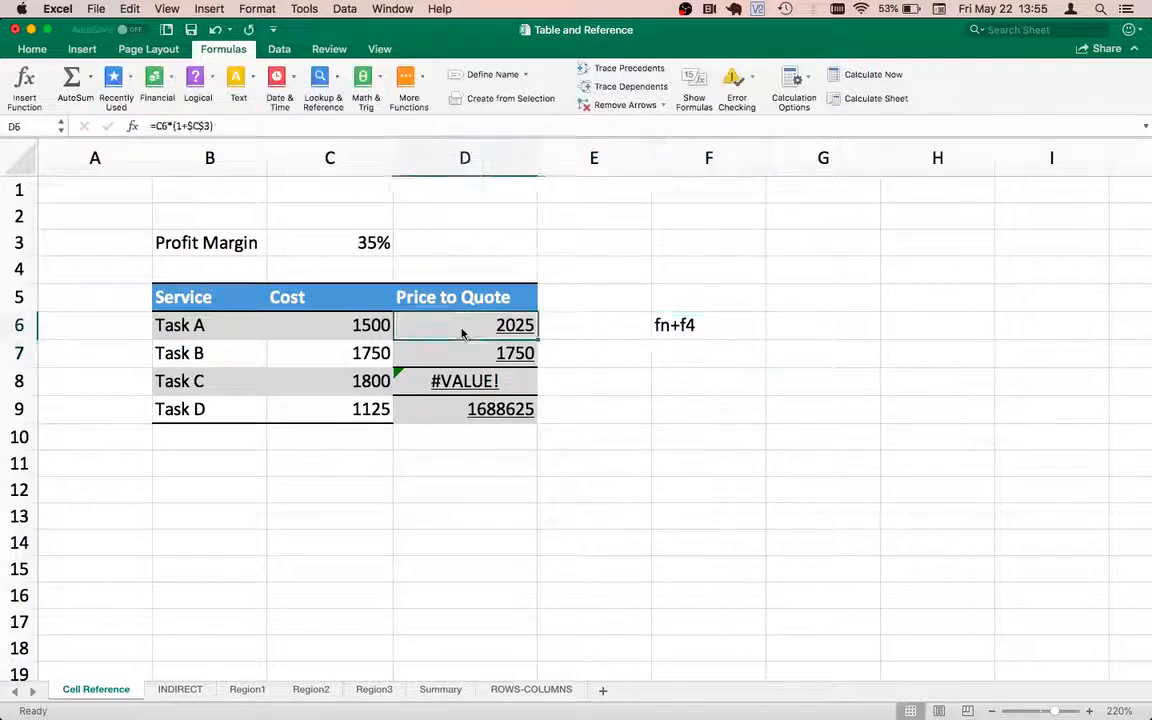
double_click(535, 340)
click(586, 375)
key(Left)
key(Up)
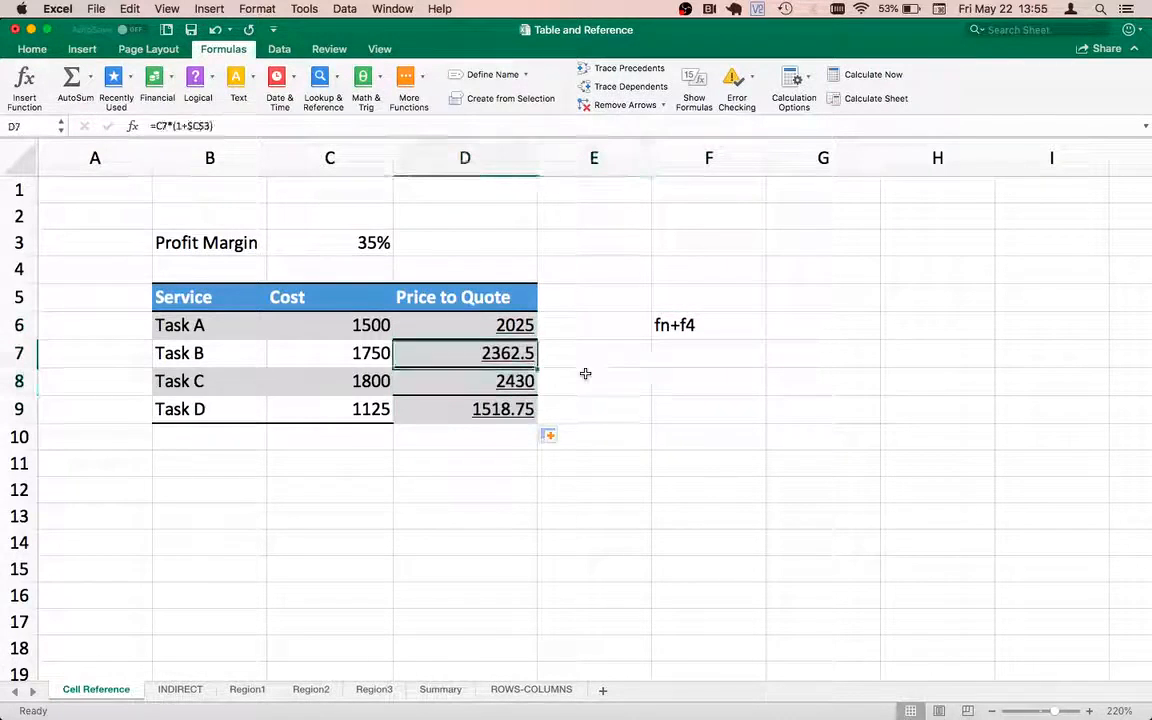
key(Up)
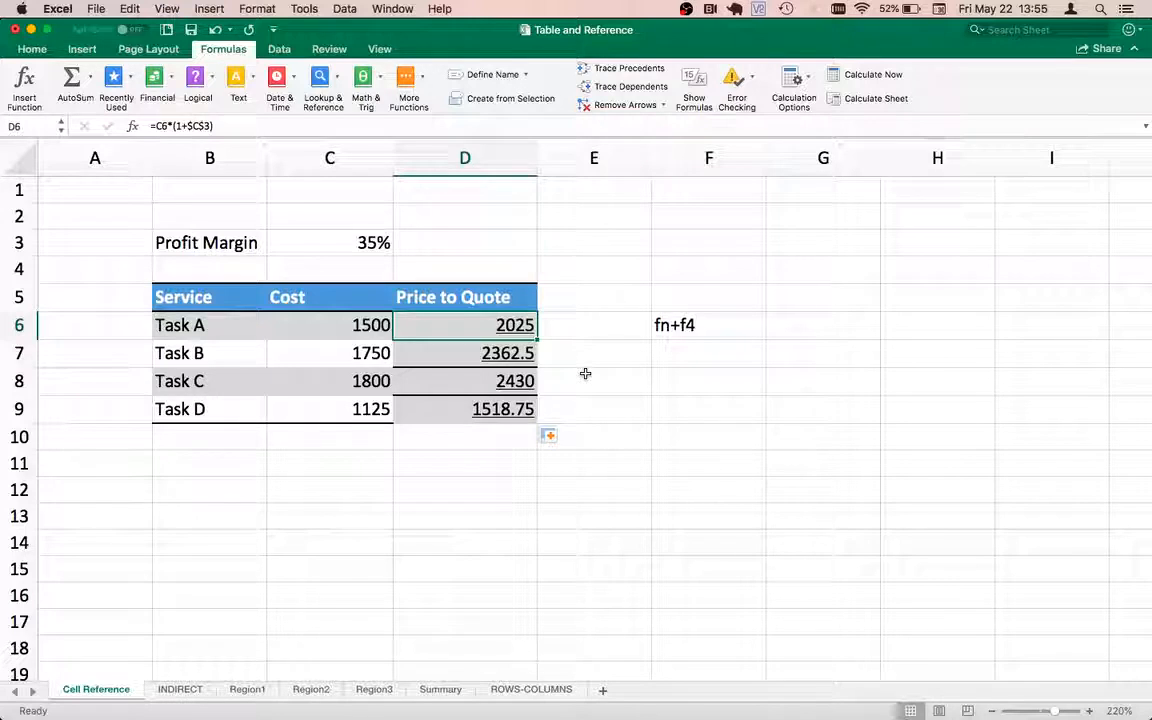
double_click(444, 325)
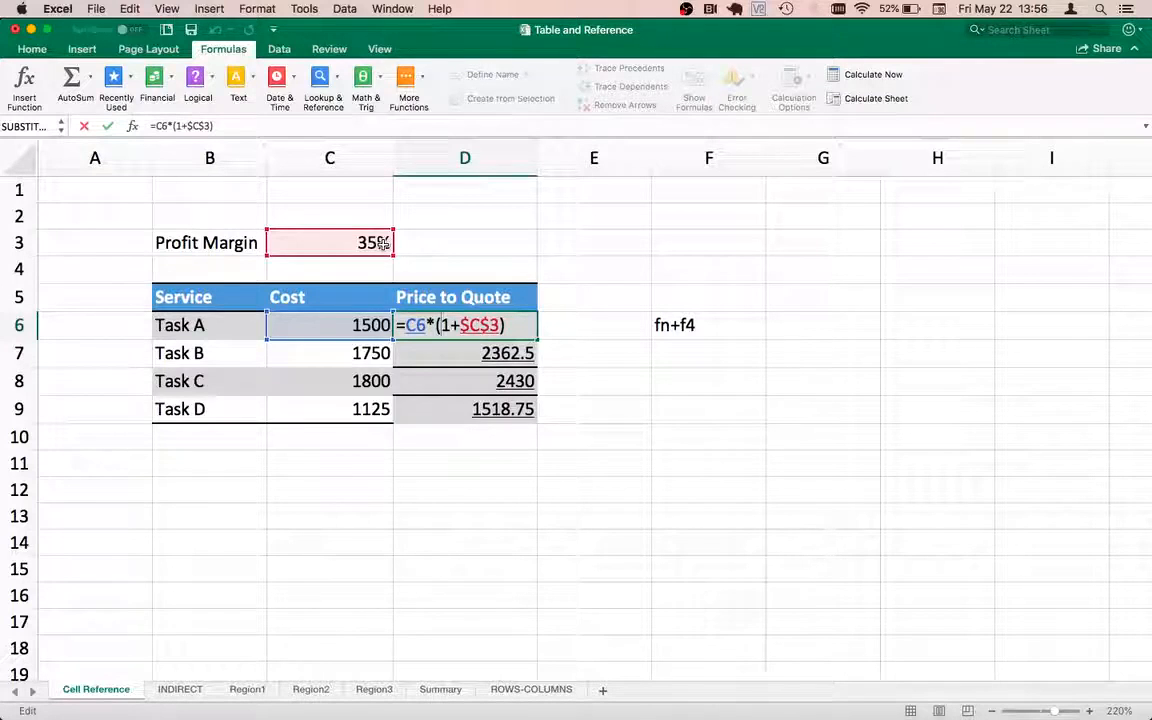
key(Return)
key(Up)
key(Up)
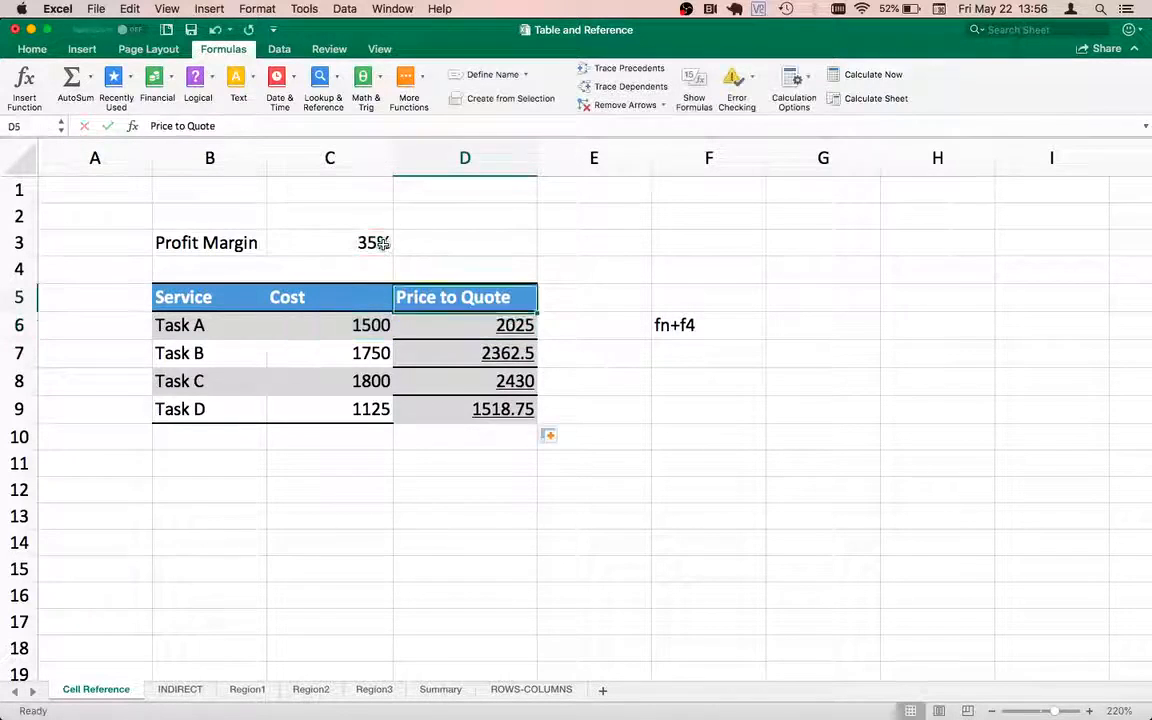
- Define the name Profit_Margin for the profit margin value in cell C3 of the Cell Reference sheet
click(383, 243)
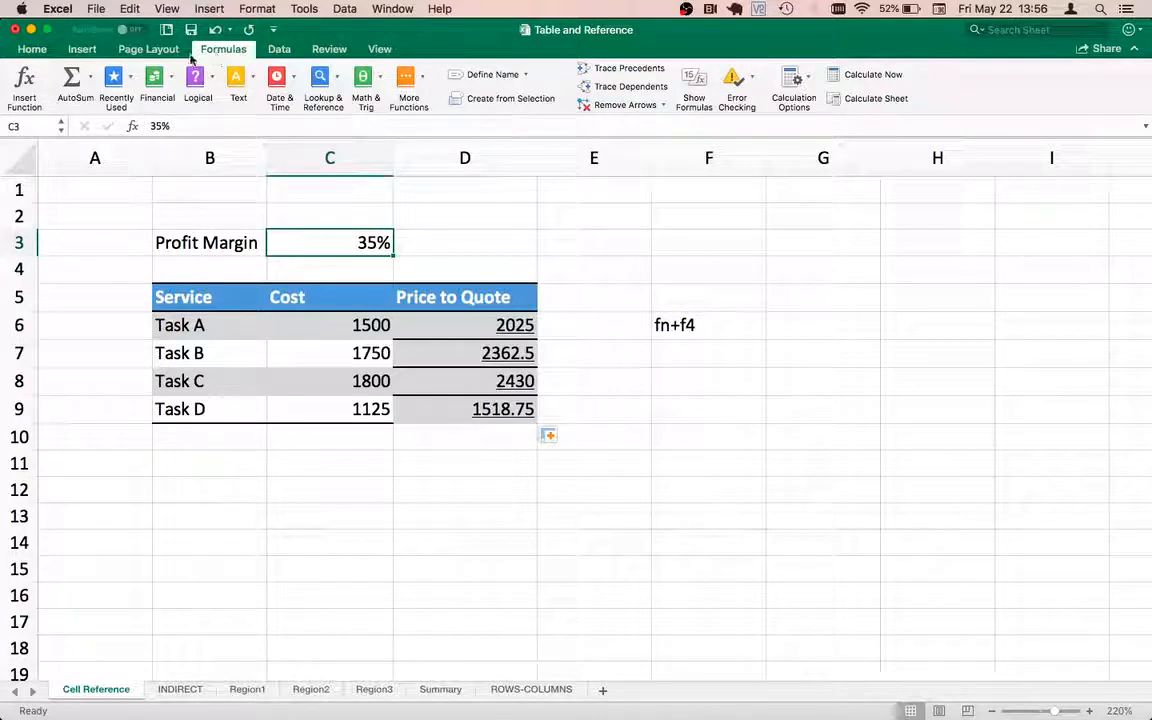
click(475, 80)
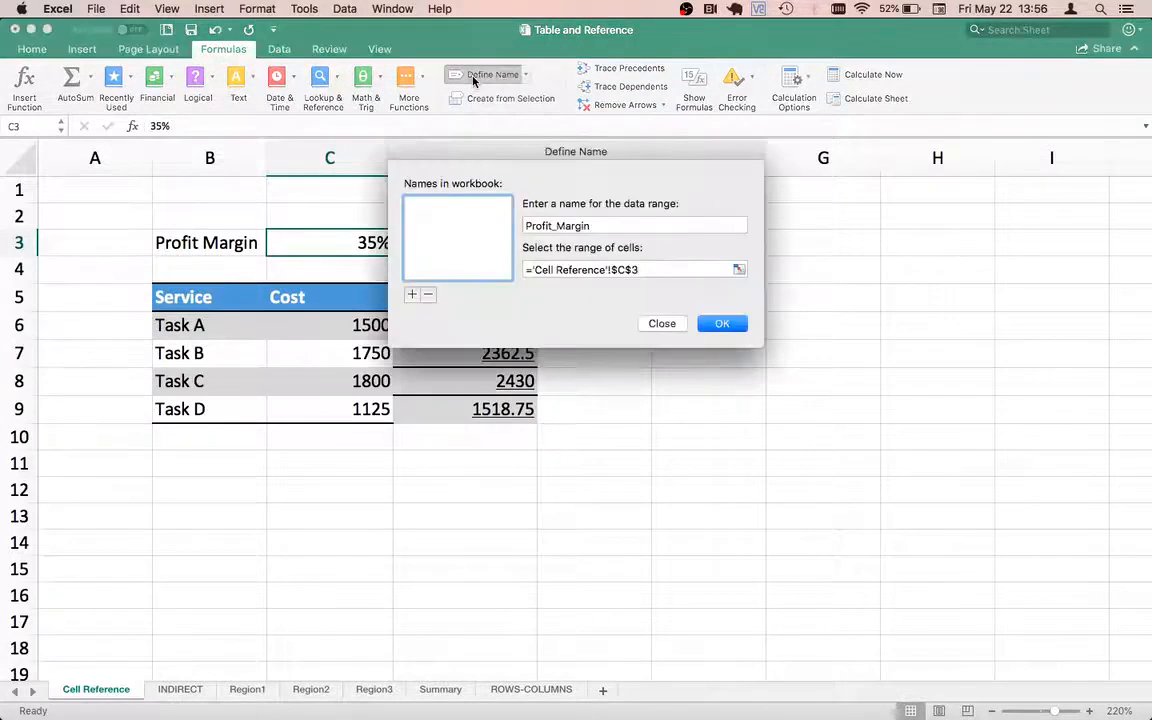
drag(563, 152, 390, 397)
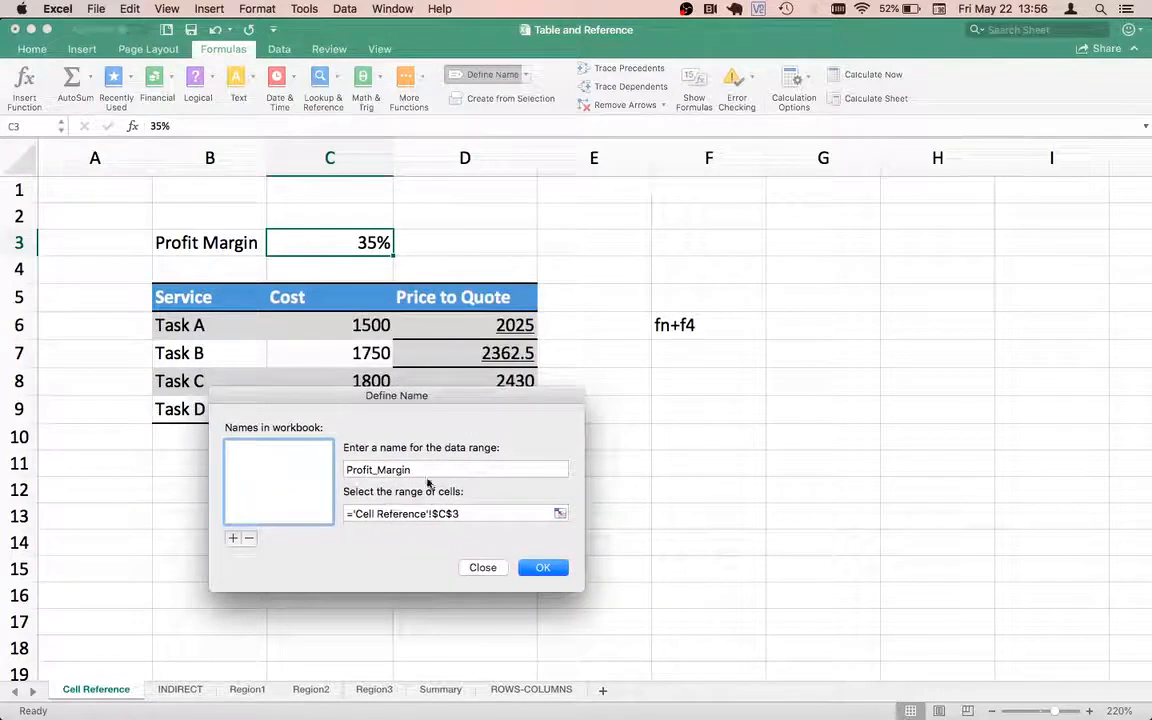
drag(425, 468, 338, 472)
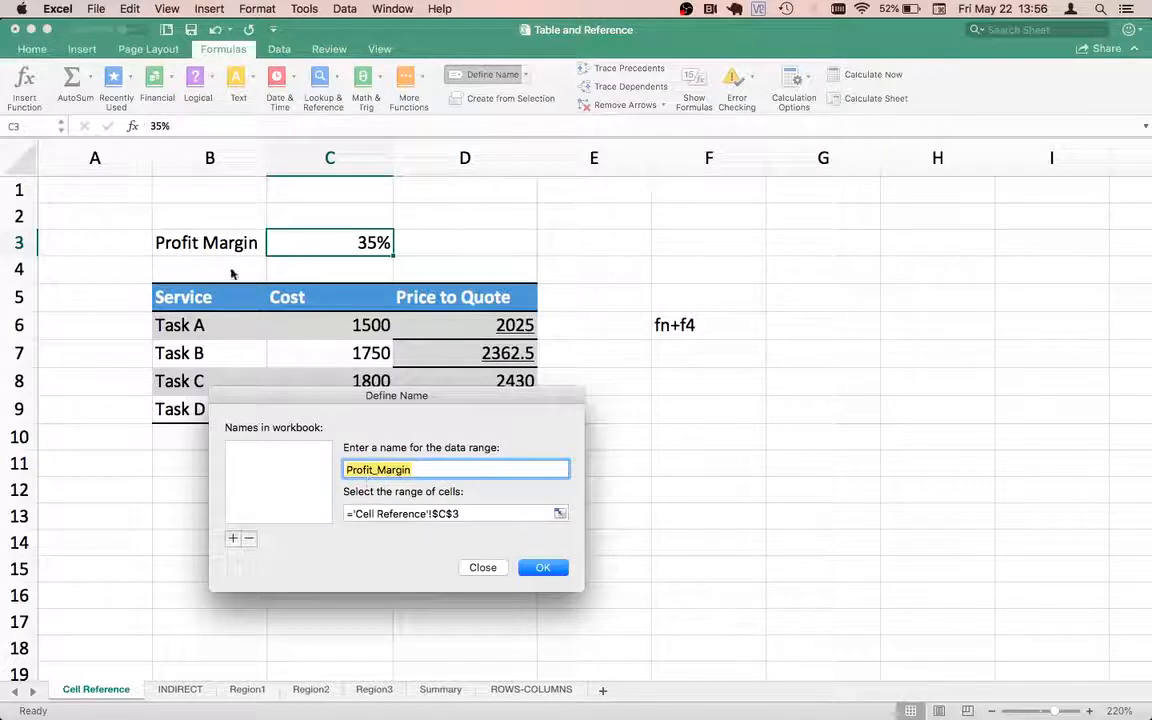
click(376, 469)
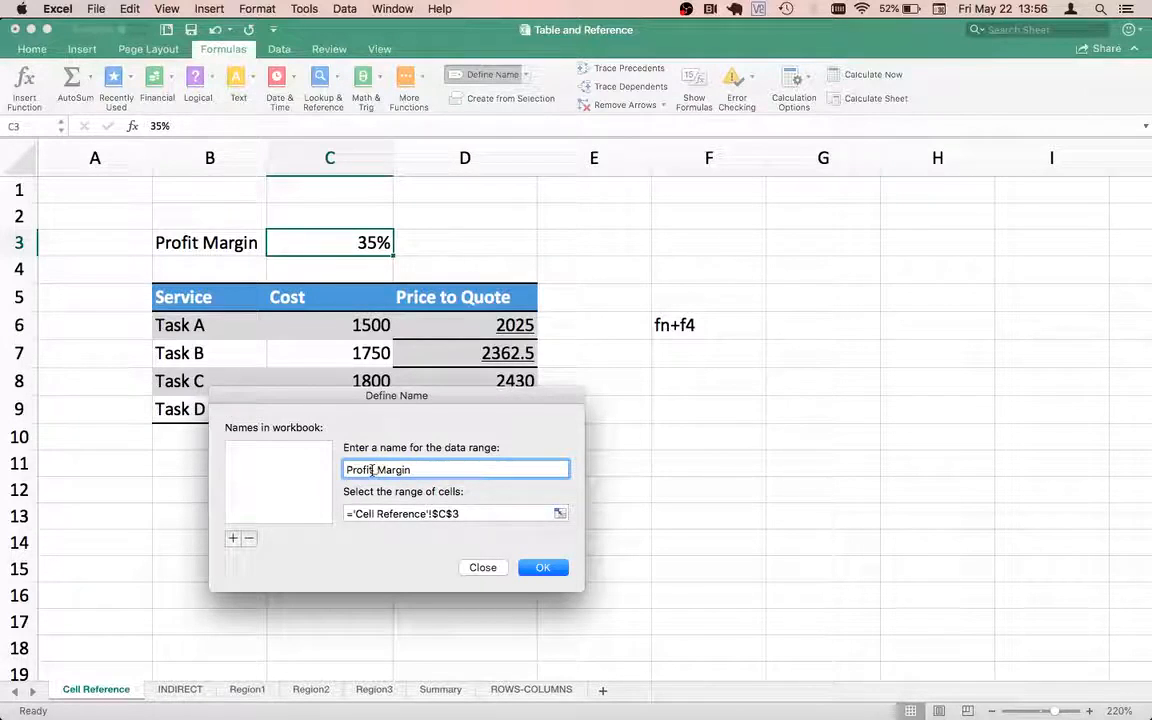
click(373, 469)
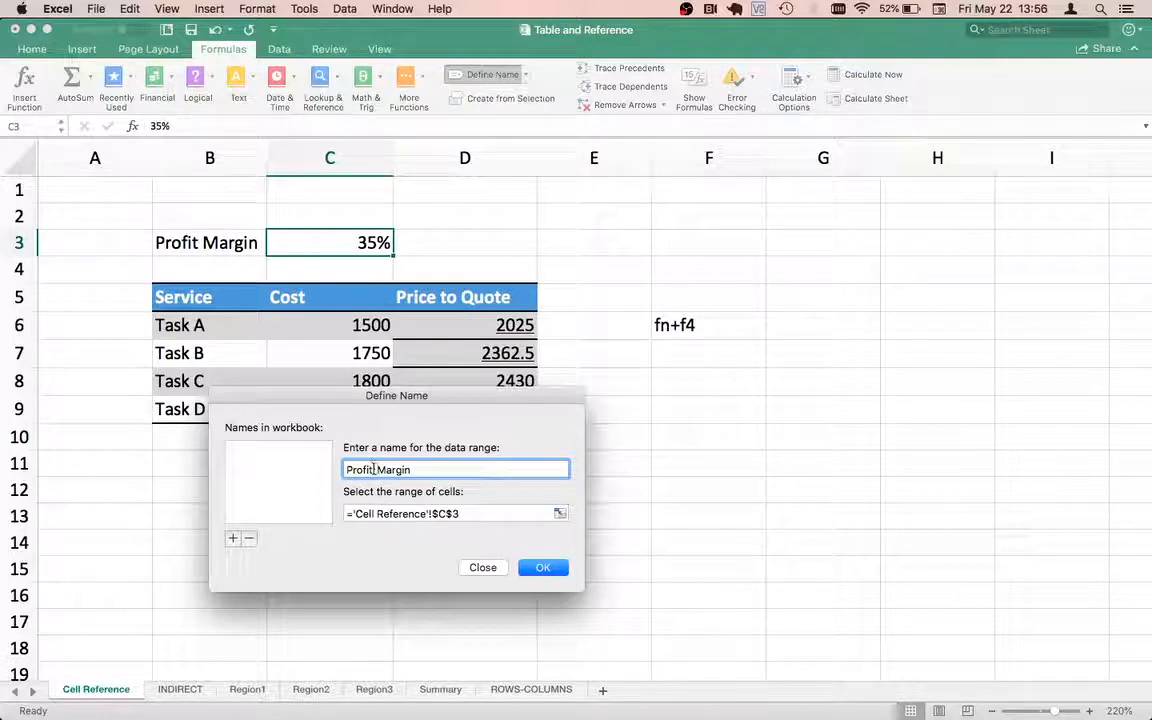
key(BackSpace)
text(.)
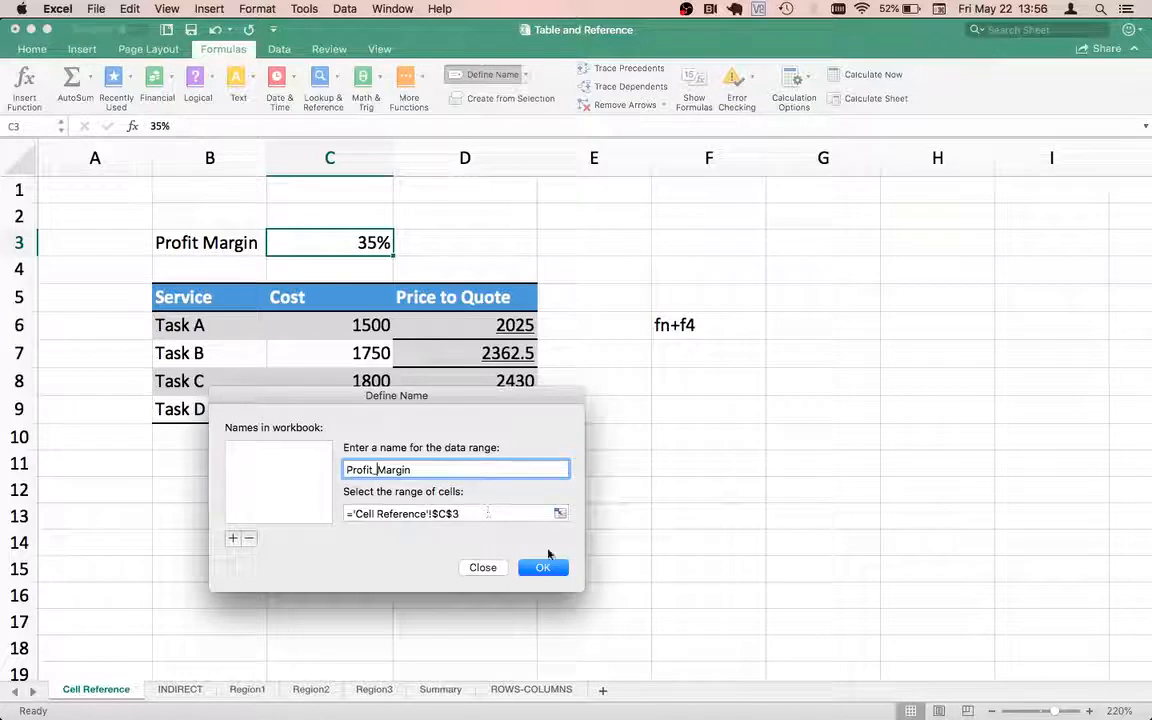
click(533, 567)
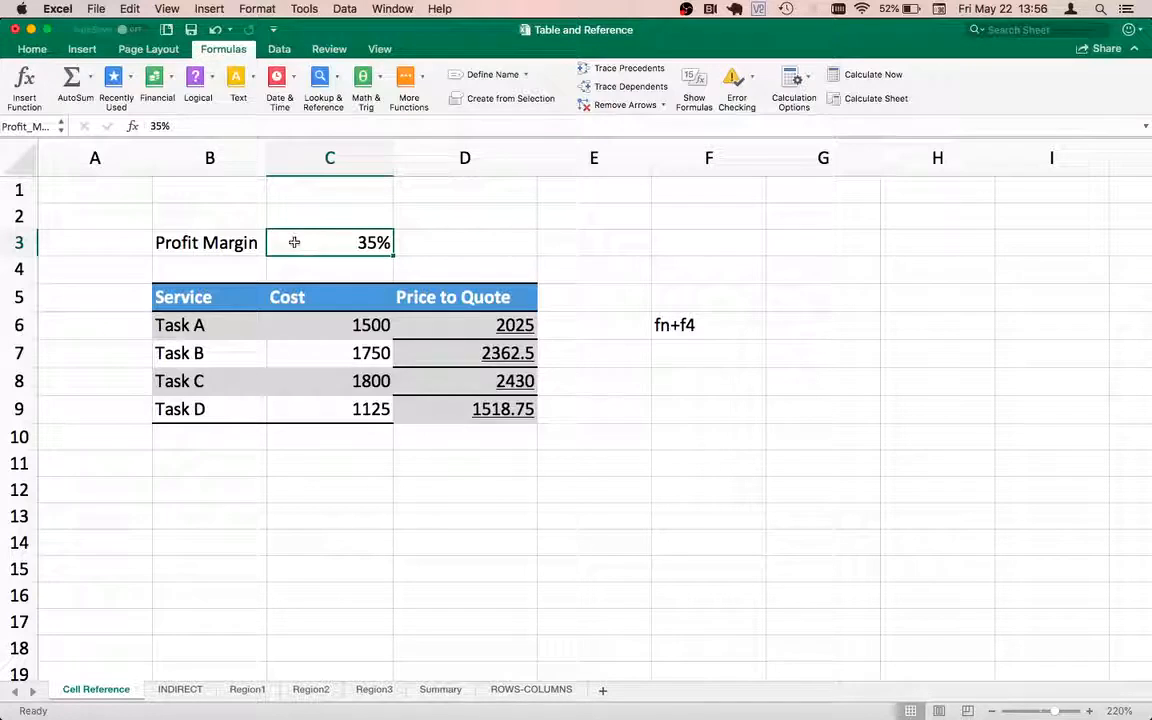
- Replace the absolute reference in Task A's price formula with the defined name so it reads =C6*(1+Profit_Margin)
click(448, 329)
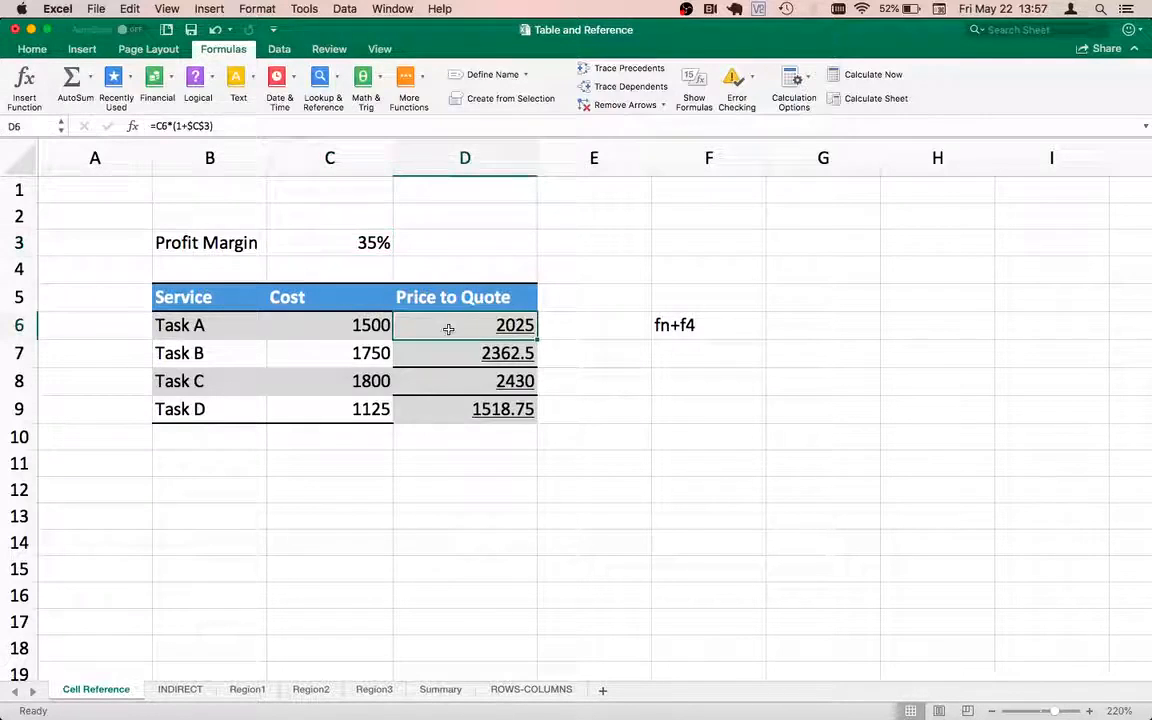
double_click(448, 329)
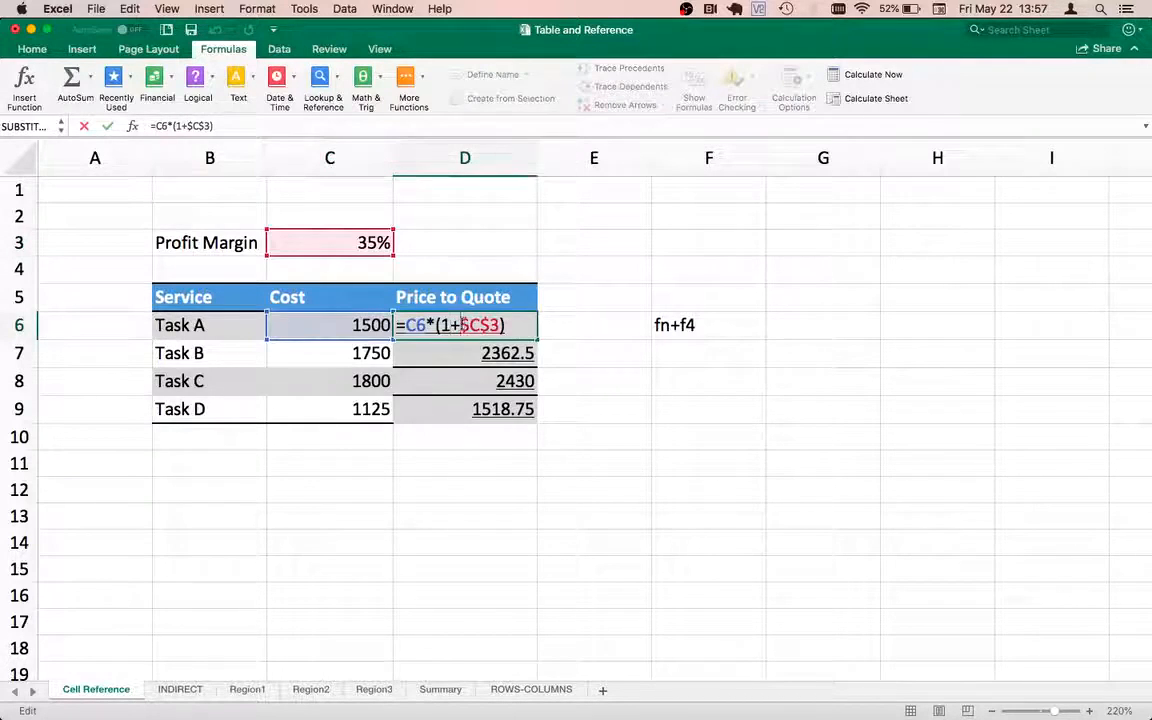
drag(461, 325, 501, 325)
key(BackSpace)
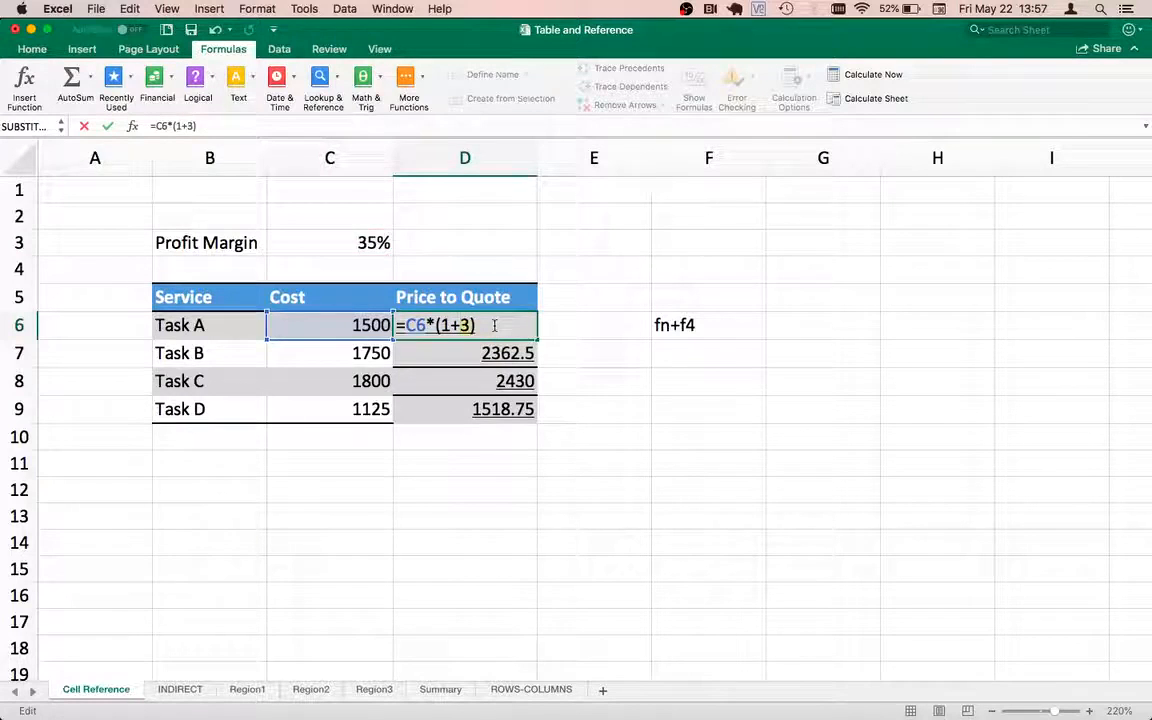
text(Pr)
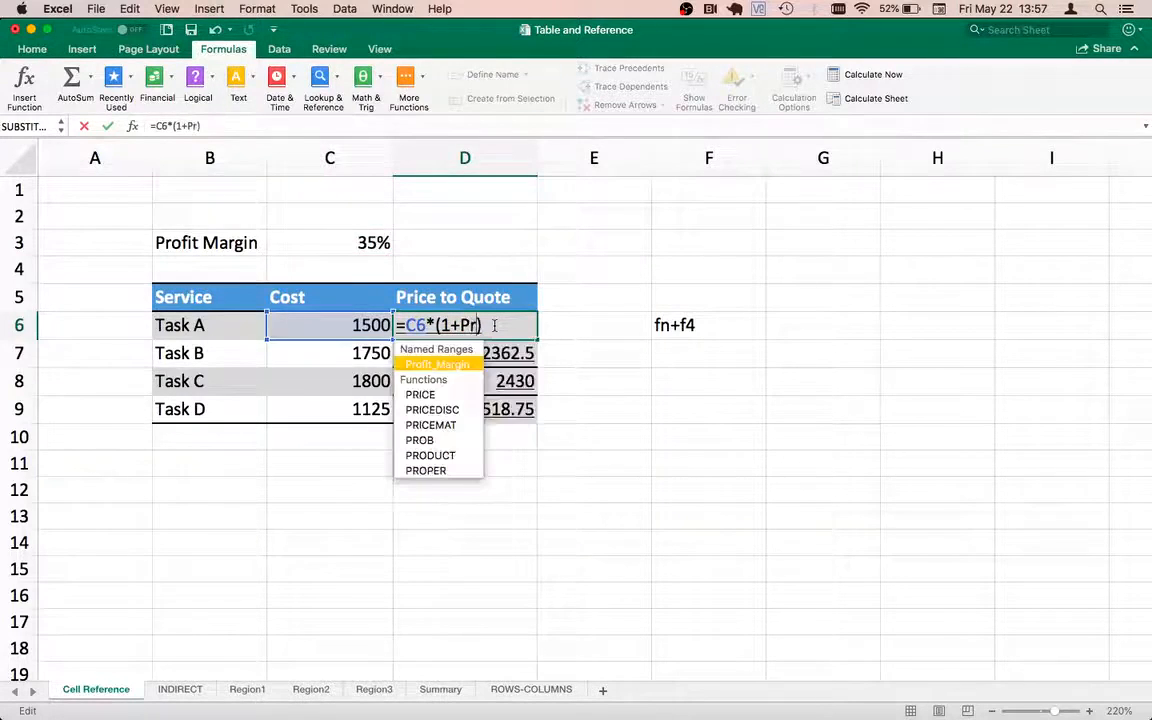
double_click(428, 369)
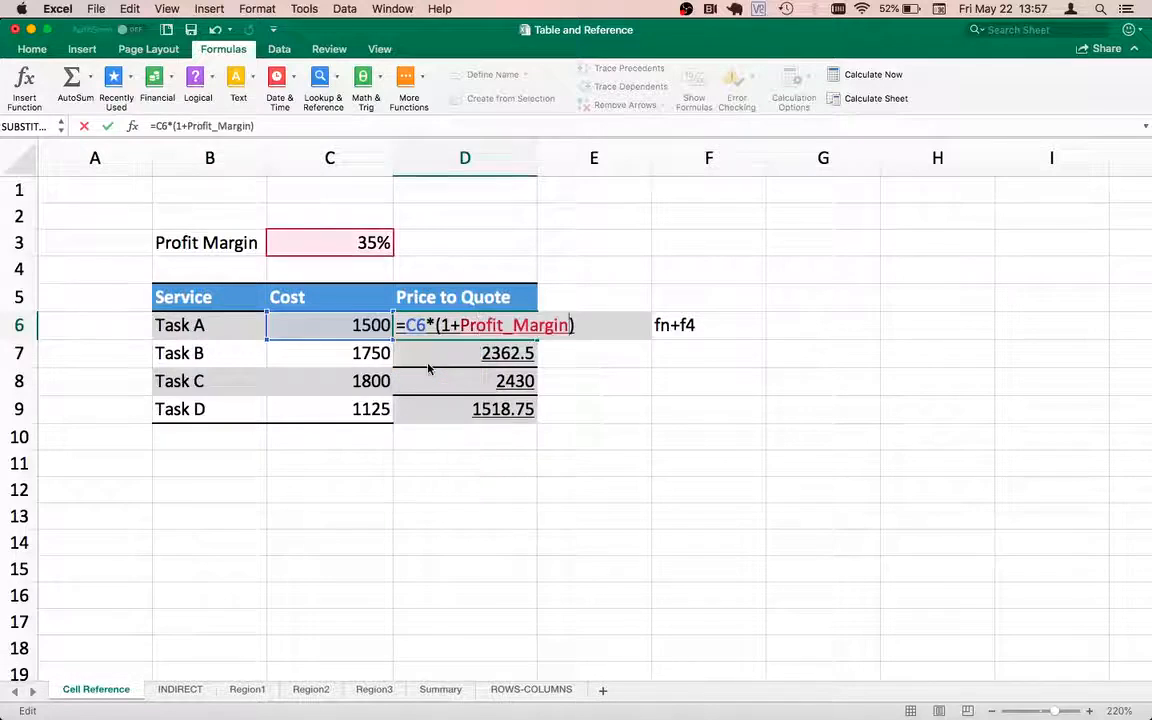
key(Return)
key(Up)
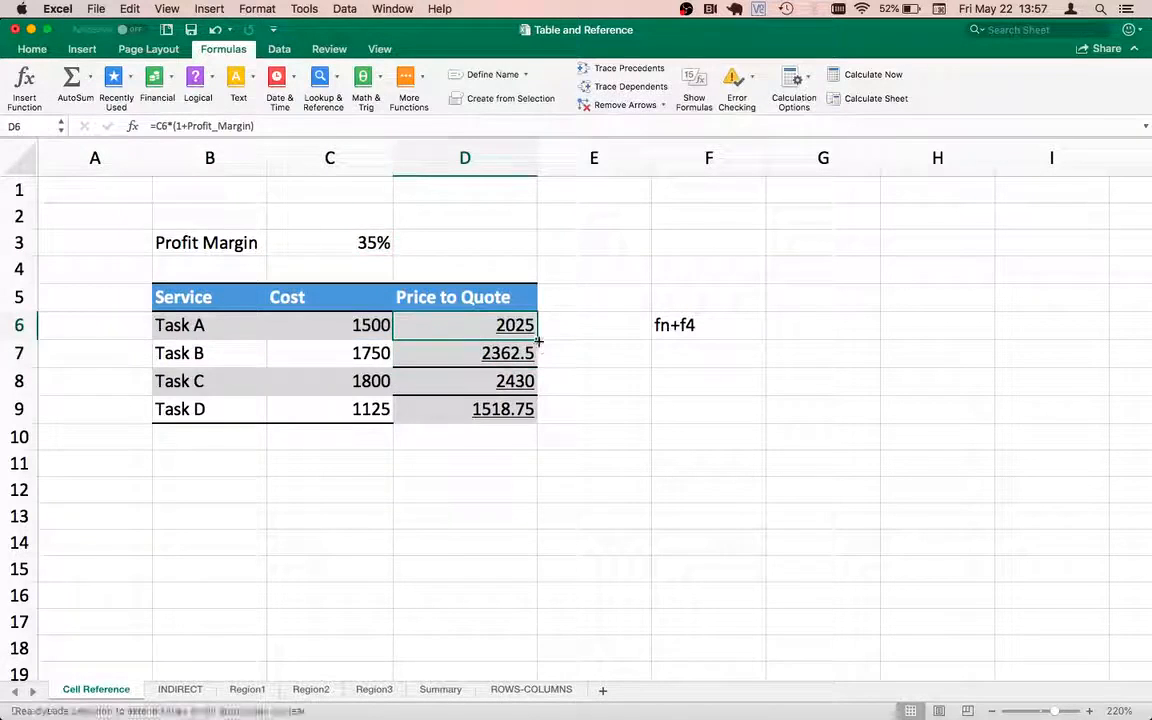
- Fill Task A's named-reference price formula down through Task D and inspect the references in the Task A and Task B formulas
drag(538, 342, 545, 433)
click(483, 356)
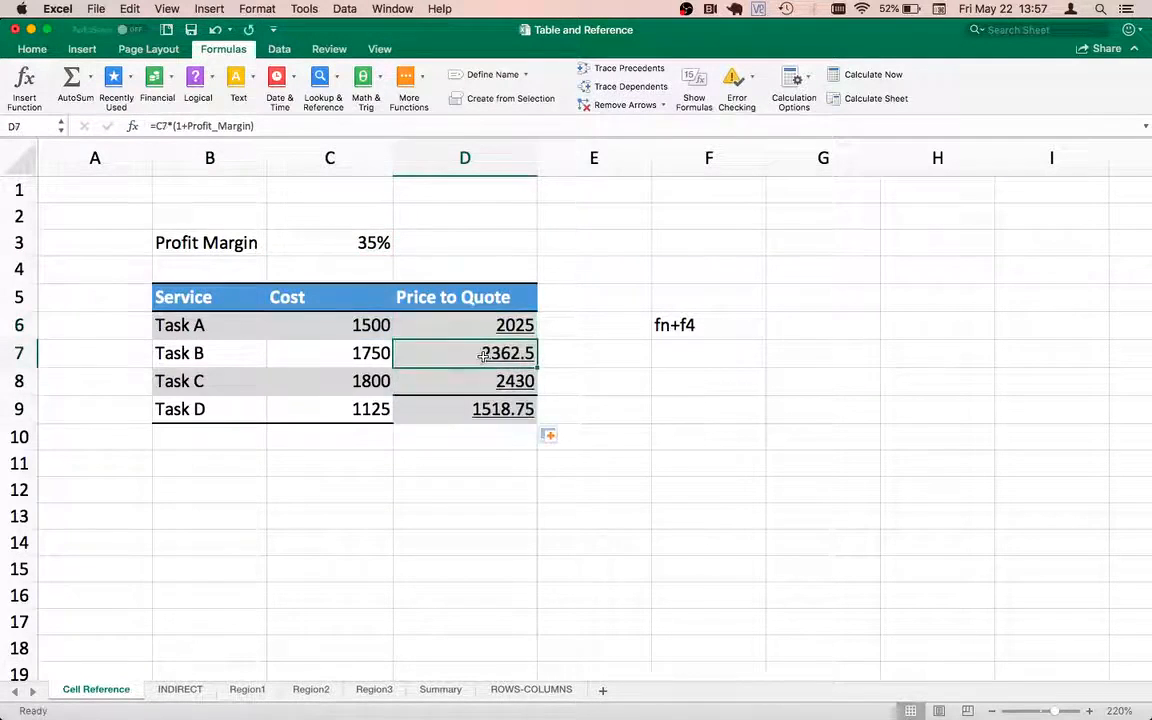
double_click(485, 354)
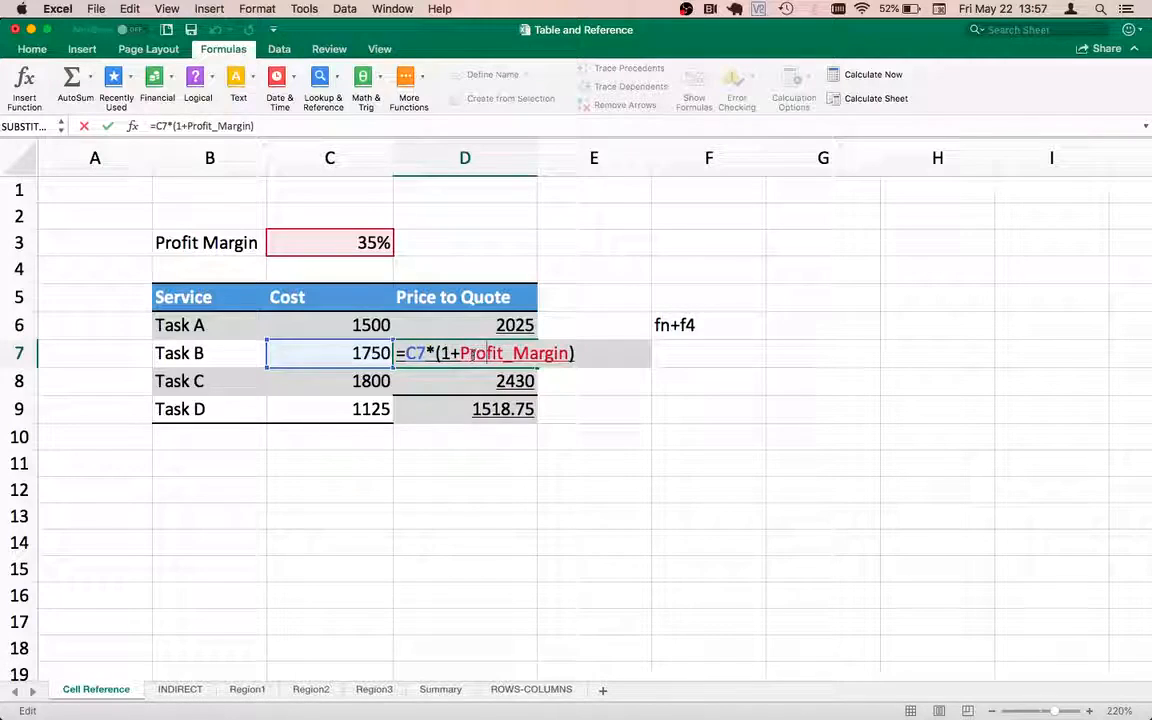
double_click(468, 320)
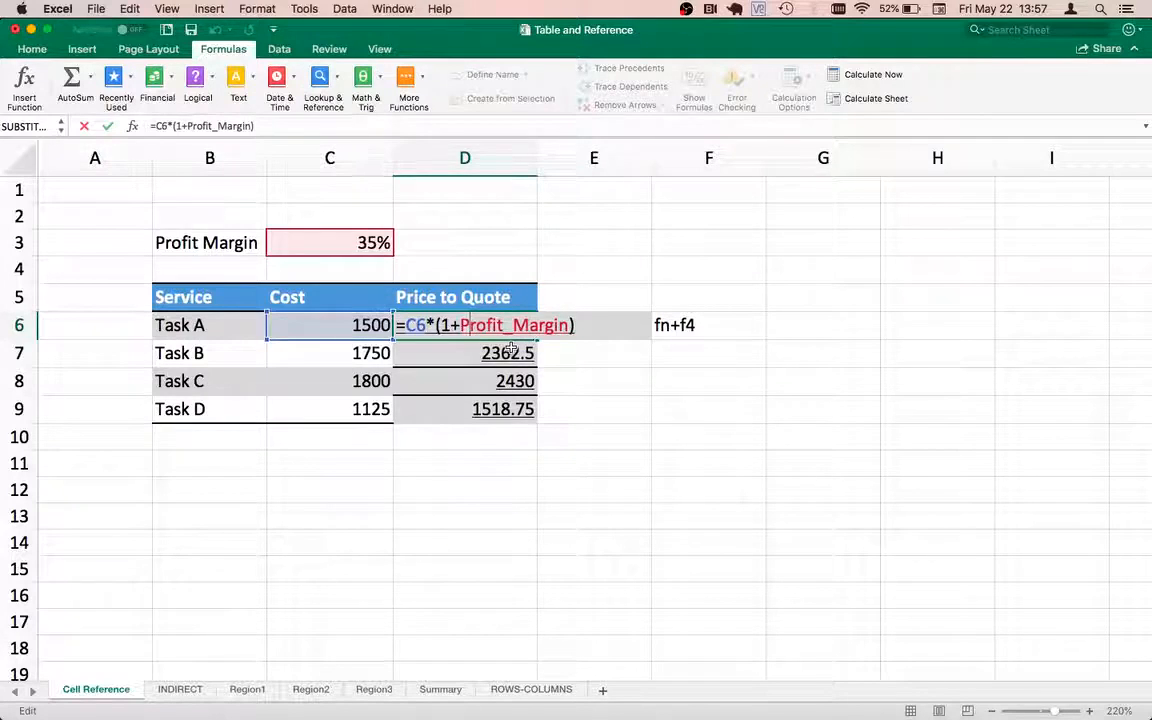
key(Escape)
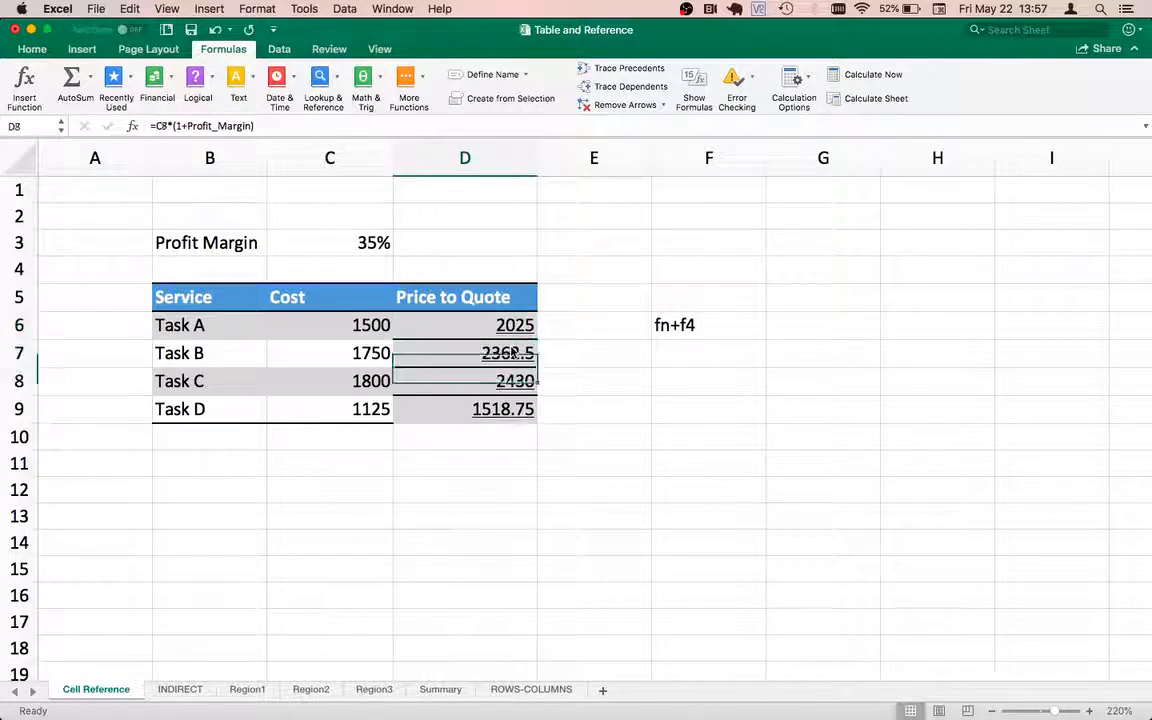
click(597, 359)
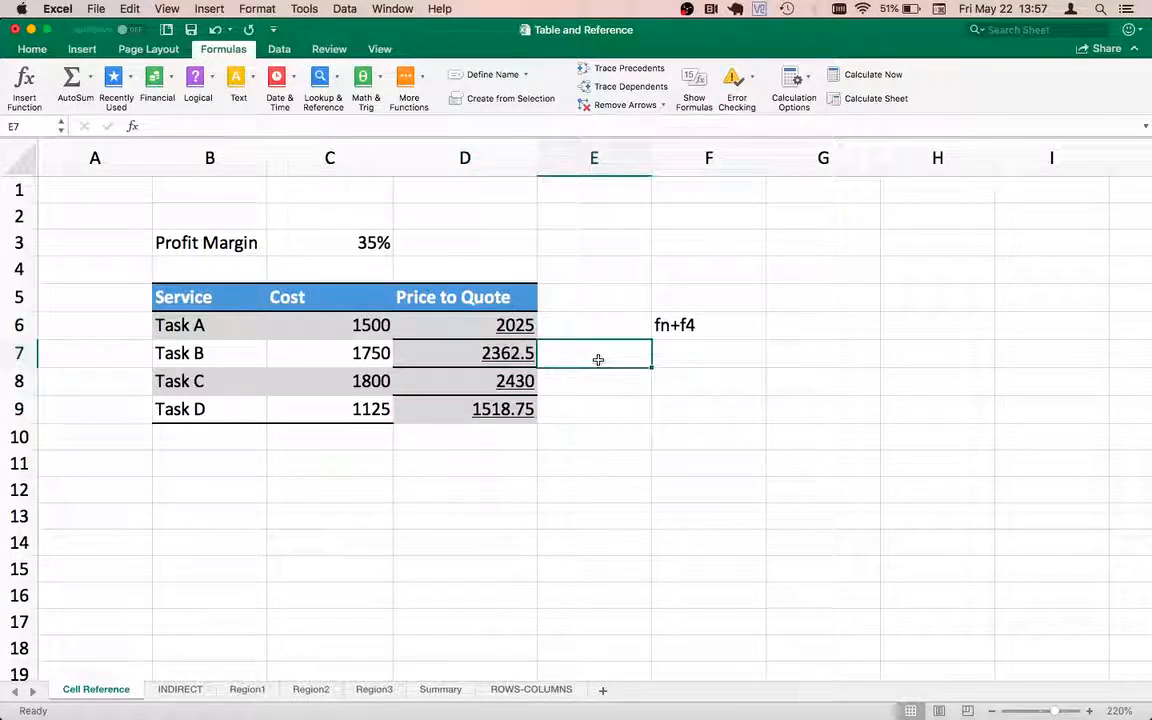